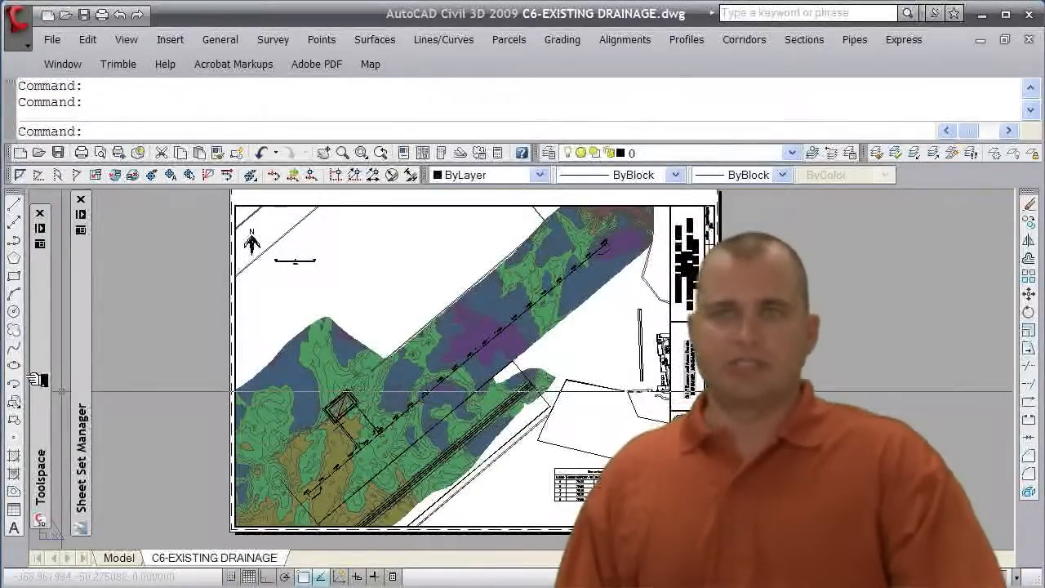
- Start a new sheet in the Existing Drainage Patters subset and number it 7a
{"action": "mouse_move", "coordinate": [90, 343]}
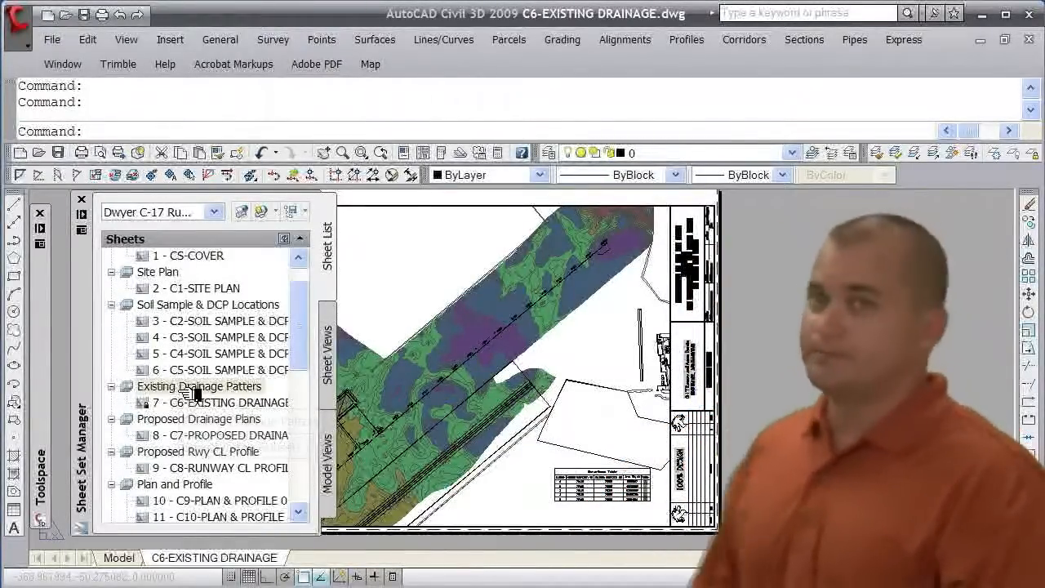
{"action": "right_click", "coordinate": [187, 391]}
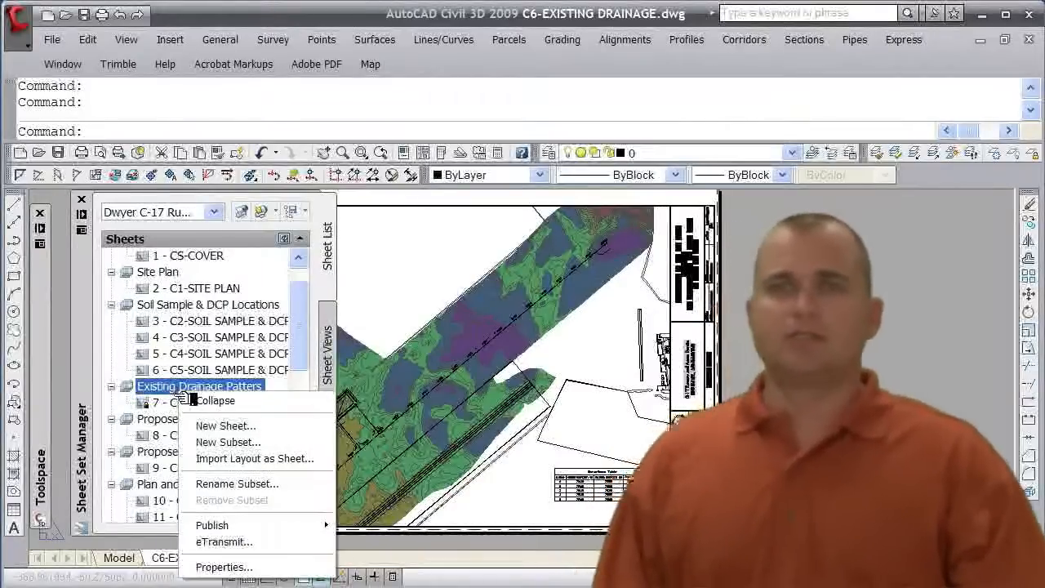
{"action": "left_click", "coordinate": [239, 426]}
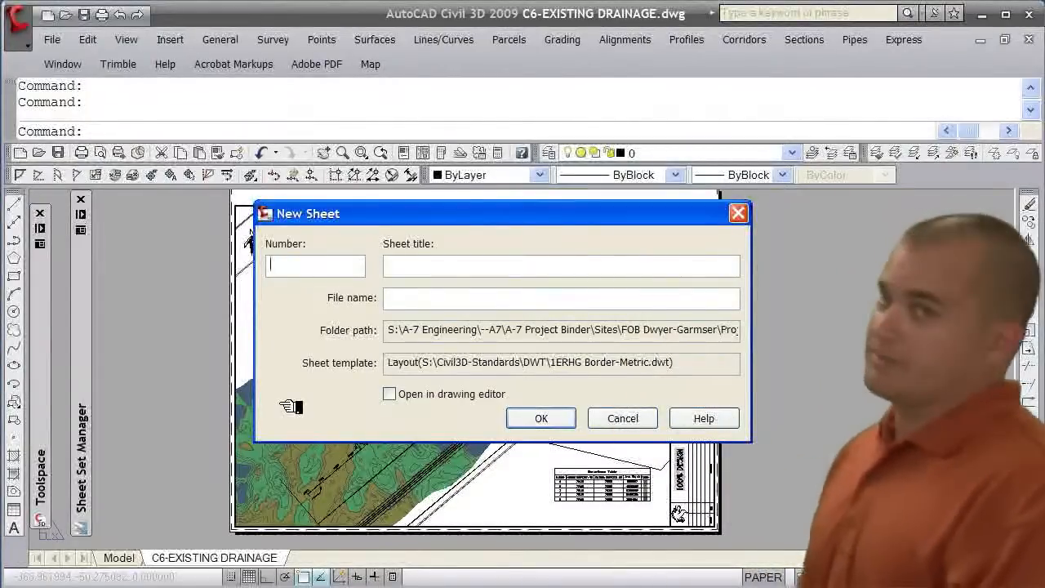
{"action": "type", "text": "7a"}
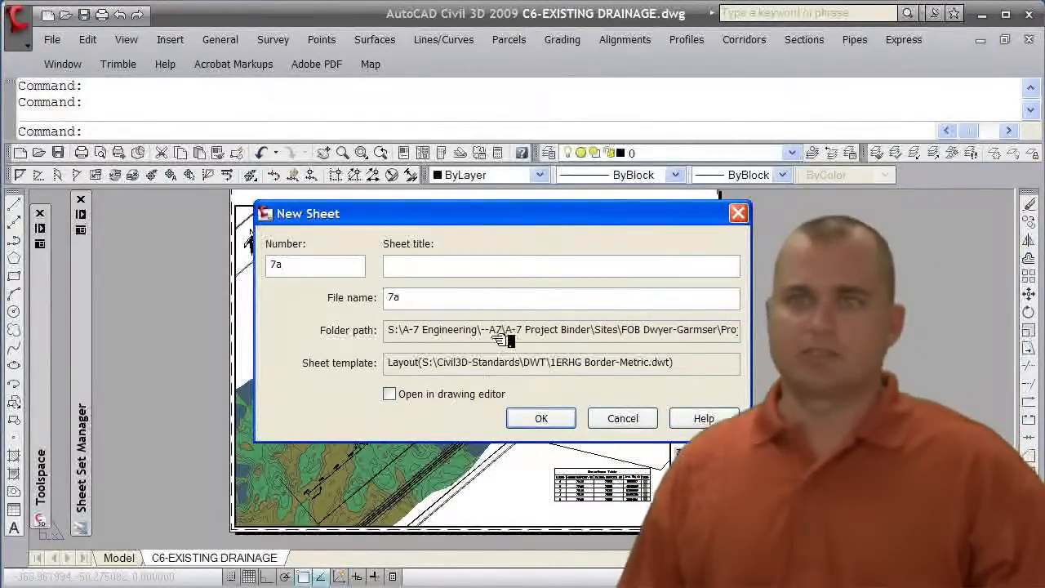
- Enter "C^-EXISTING ELEVATIONS" as the new sheet's title
{"action": "left_click", "coordinate": [451, 262]}
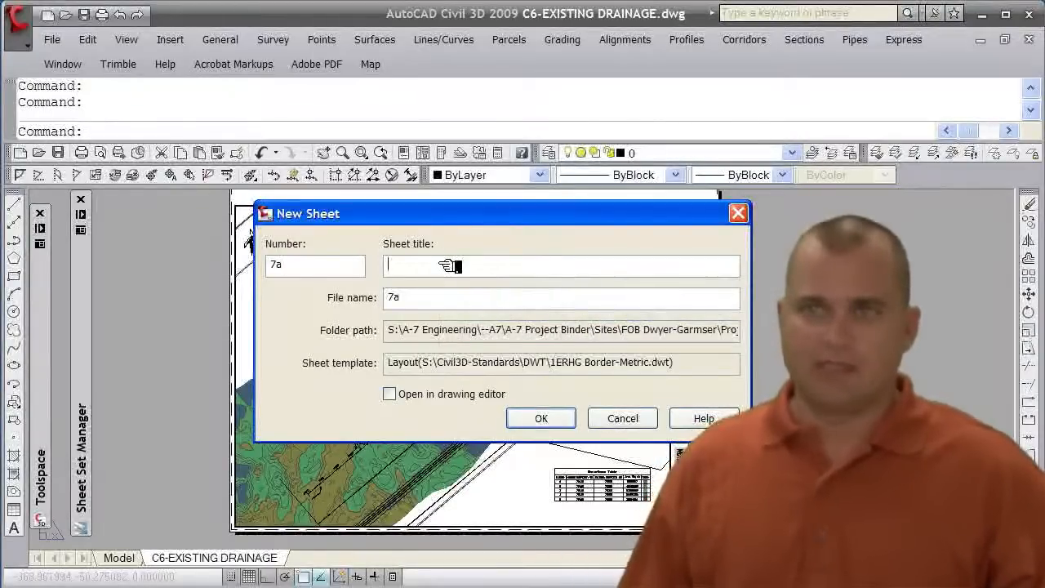
{"action": "type", "text": "C^-"}
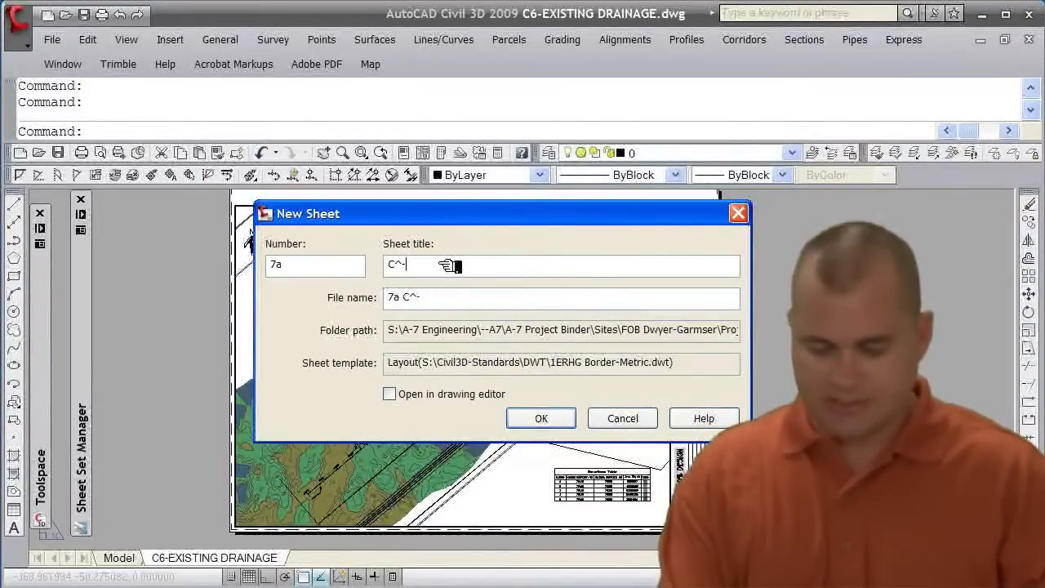
{"action": "key", "text": "BackSpace"}
{"action": "key", "text": "BackSpace"}
{"action": "key", "text": "BackSpace"}
{"action": "key", "text": "BackSpace"}
{"action": "type", "text": "XISTING"}
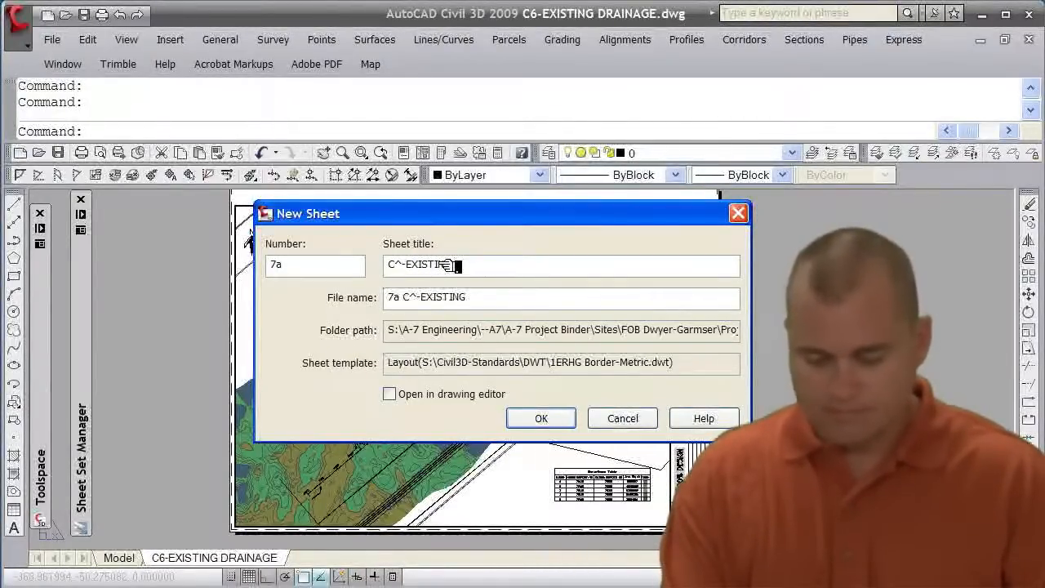
{"action": "type", "text": " ELEVATIO"}
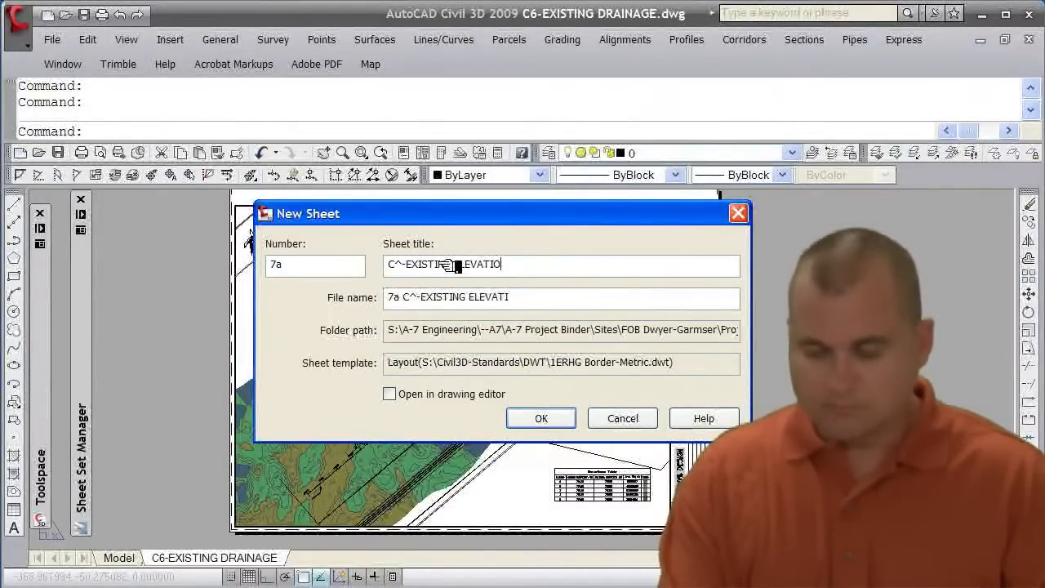
{"action": "type", "text": "NS"}
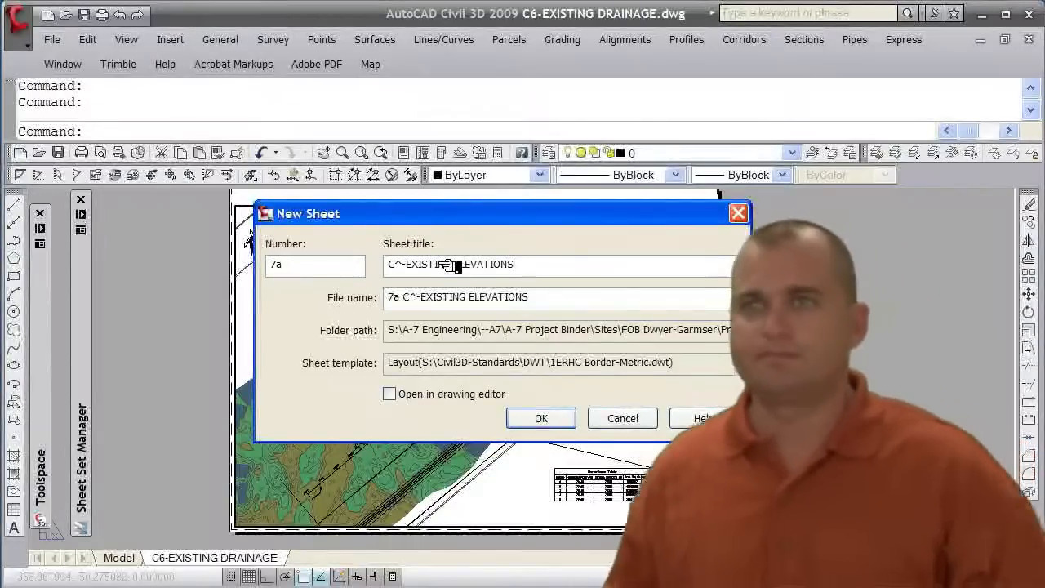
- Correct the "C^" prefix to "C6" in both the new sheet's file name and its title
{"action": "left_click", "coordinate": [418, 297]}
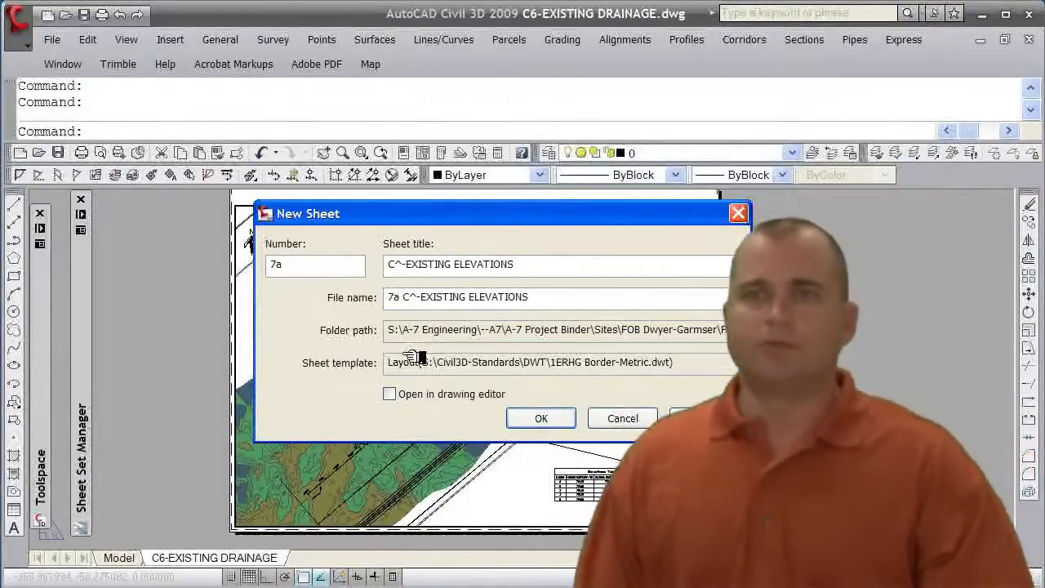
{"action": "key", "text": "BackSpace"}
{"action": "key", "text": "BackSpace"}
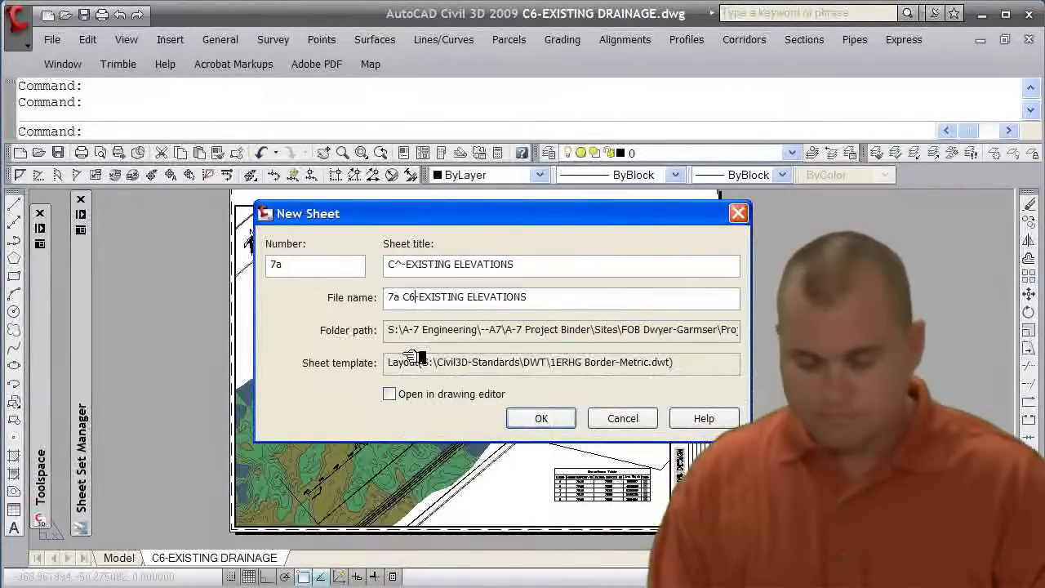
{"action": "left_click", "coordinate": [402, 264]}
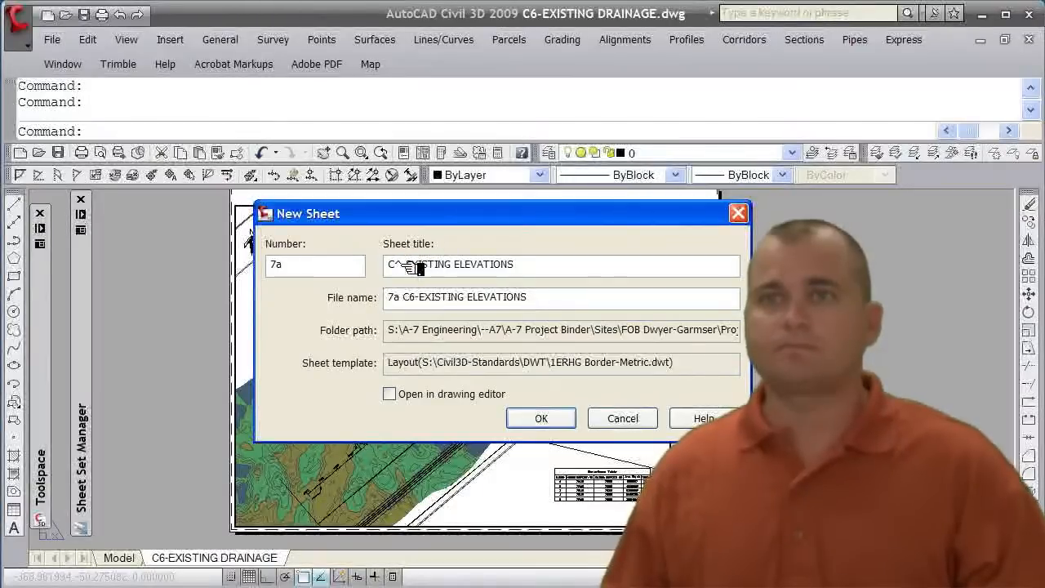
{"action": "key", "text": "BackSpace"}
{"action": "type", "text": "6-"}
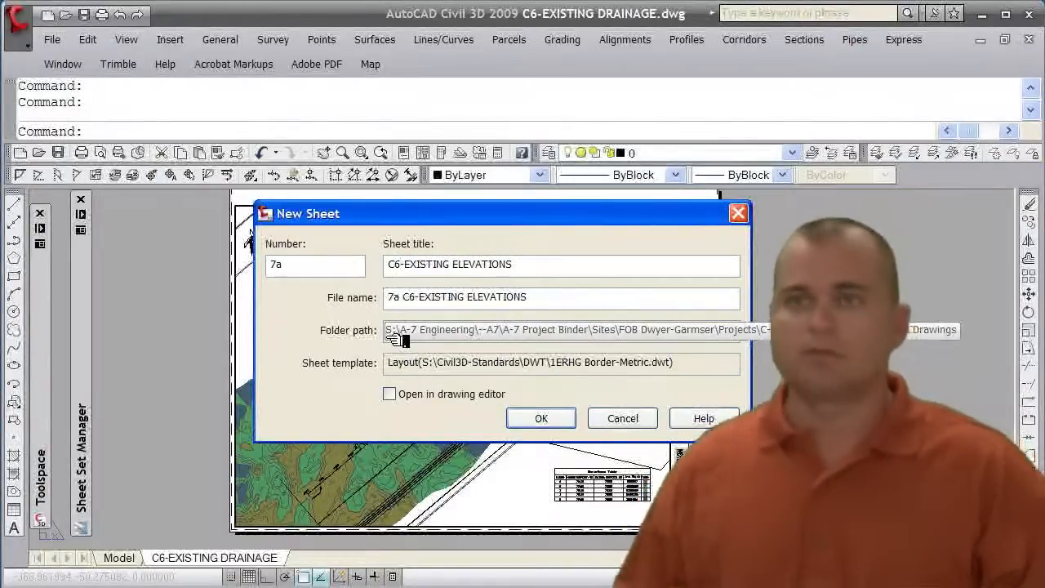
- Remove the 7a prefix so the file name reads C6-EXISTING ELEVATIONS, create the sheet and dismiss the map messages
{"action": "left_click_drag", "start_coordinate": [402, 297], "coordinate": [377, 303]}
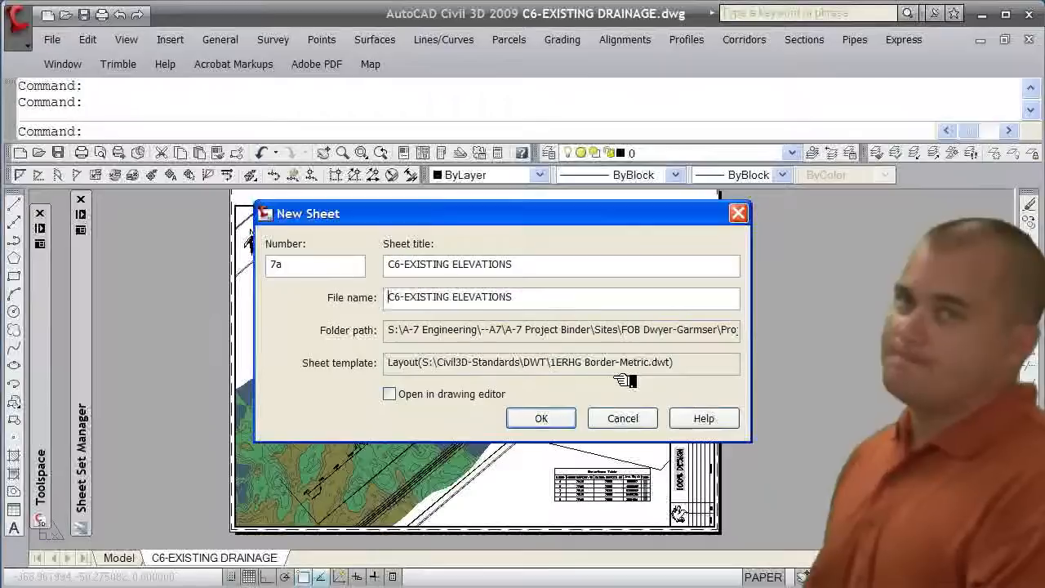
{"action": "left_click", "coordinate": [536, 418]}
{"action": "left_click", "coordinate": [458, 356]}
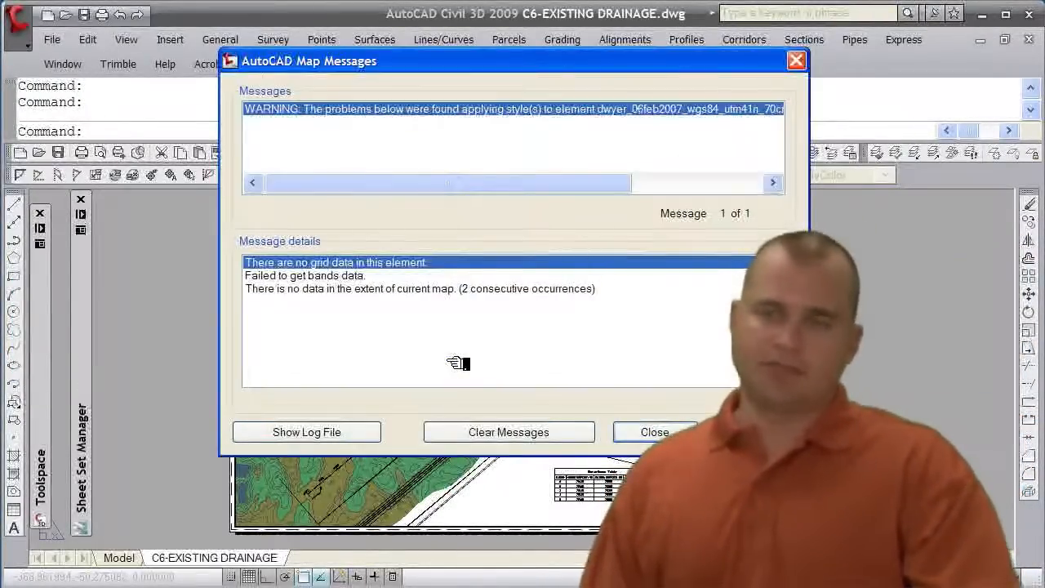
{"action": "left_click", "coordinate": [666, 434]}
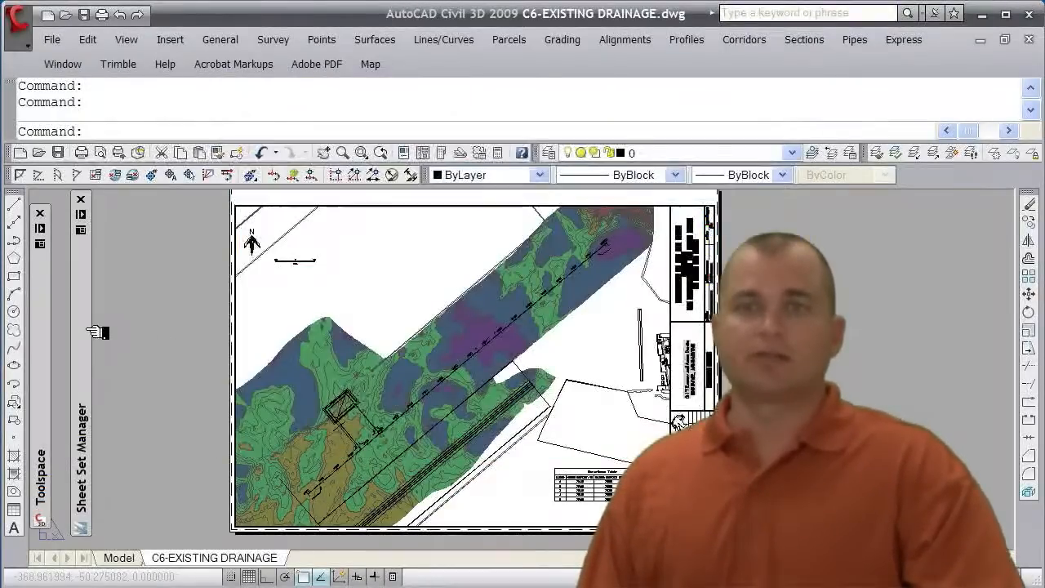
- Open sheet 7a - C6-EXISTING ELEVATIONS from the sheet set
{"action": "mouse_move", "coordinate": [88, 331]}
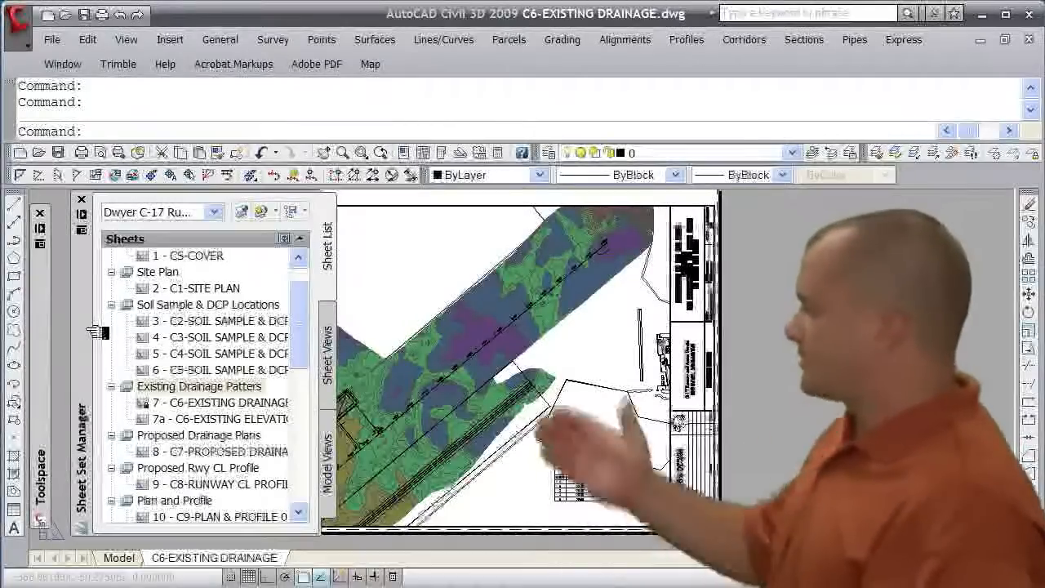
{"action": "double_click", "coordinate": [210, 419]}
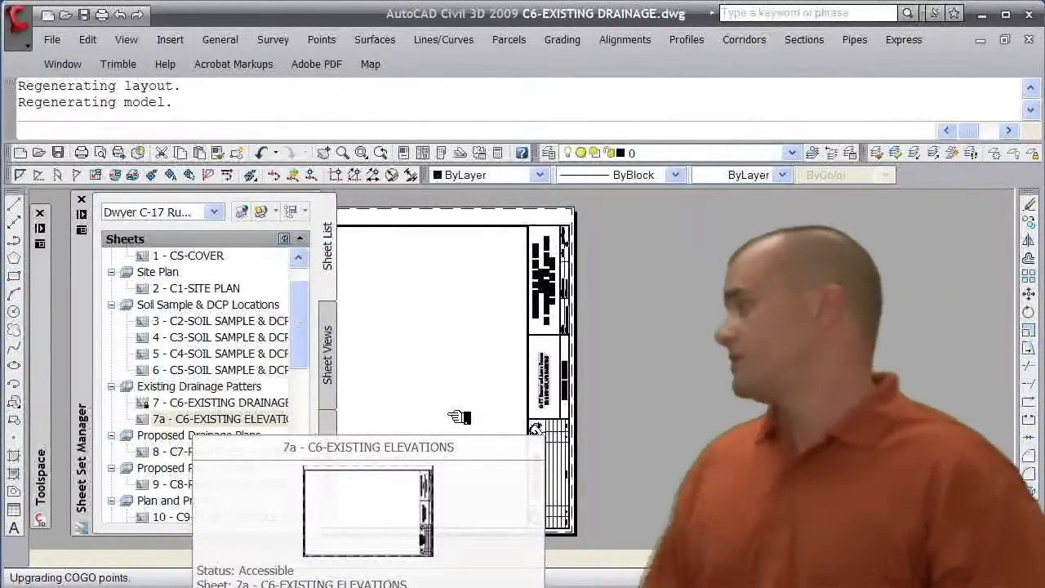
{"action": "key", "text": "ctrl+0"}
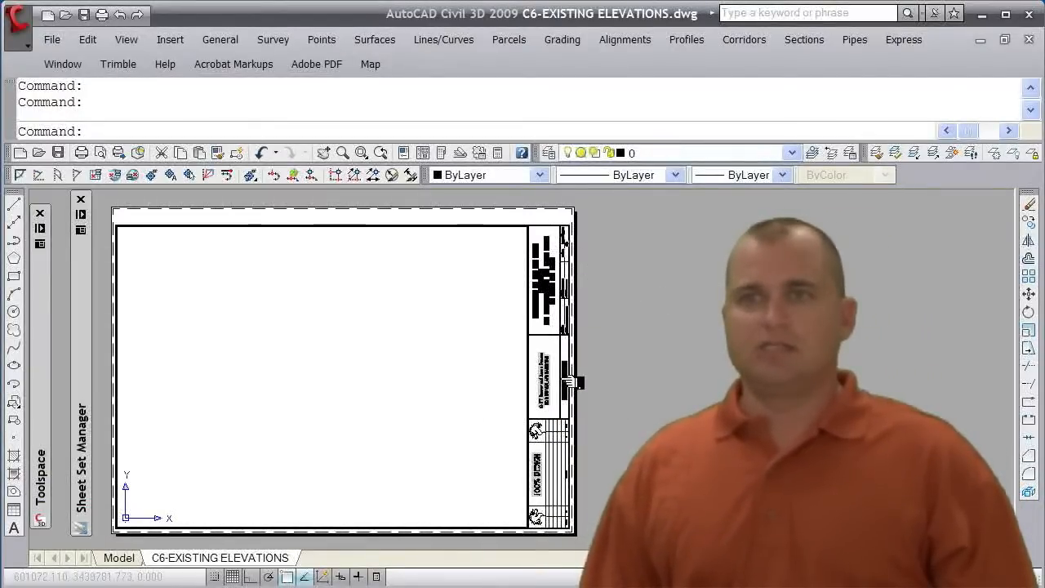
- Switch to paper space and examine the title block's sheet title, project number and drawing path fields
{"action": "double_click", "coordinate": [619, 383]}
{"action": "scroll", "coordinate": [609, 386], "scroll_direction": "up", "scroll_amount": 6}
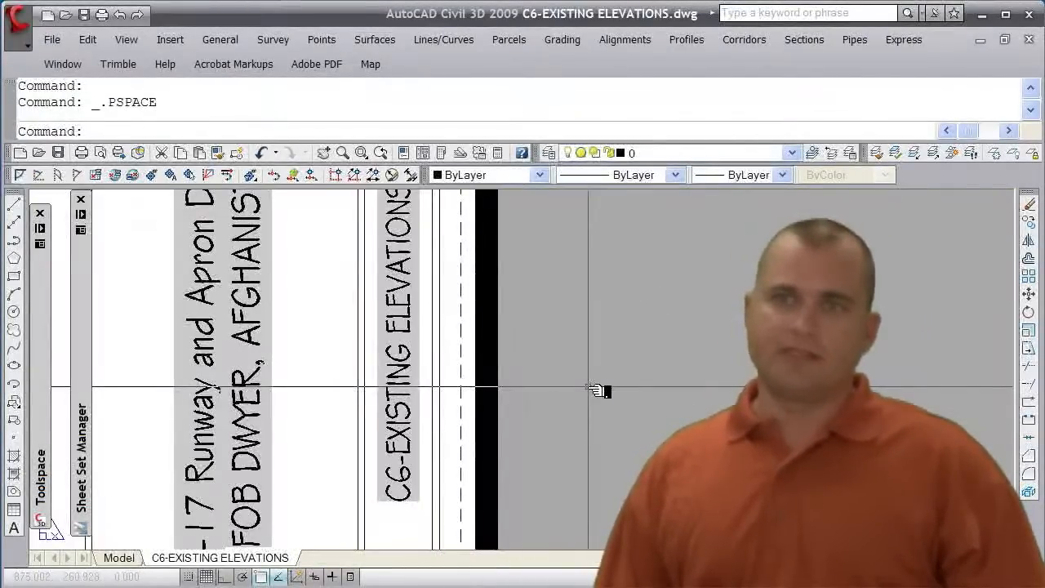
{"action": "scroll", "coordinate": [589, 387], "scroll_direction": "down", "scroll_amount": 6}
{"action": "middle_click_drag", "start_coordinate": [624, 304], "coordinate": [580, 495]}
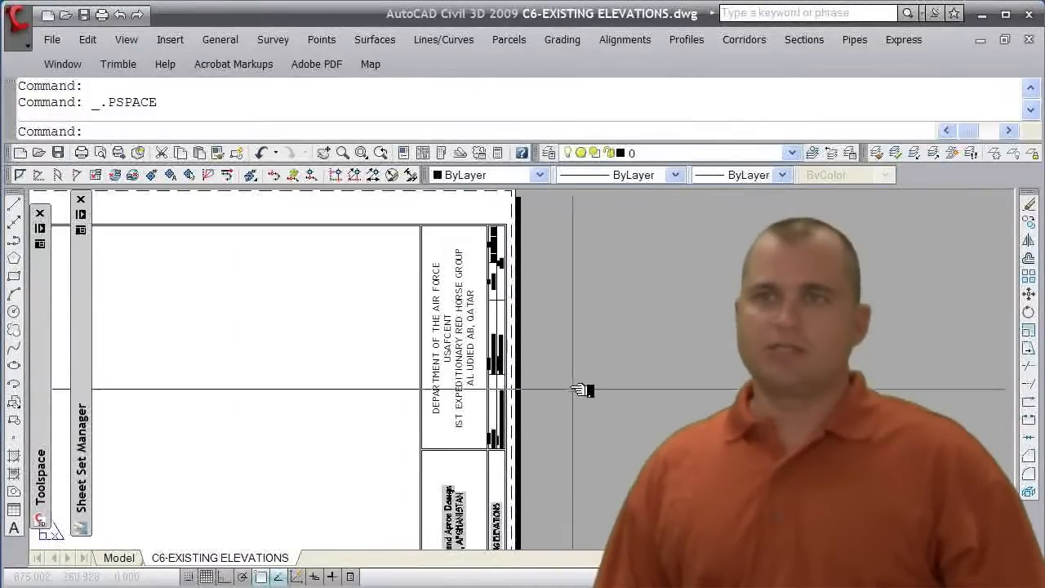
{"action": "scroll", "coordinate": [580, 391], "scroll_direction": "up", "scroll_amount": 4}
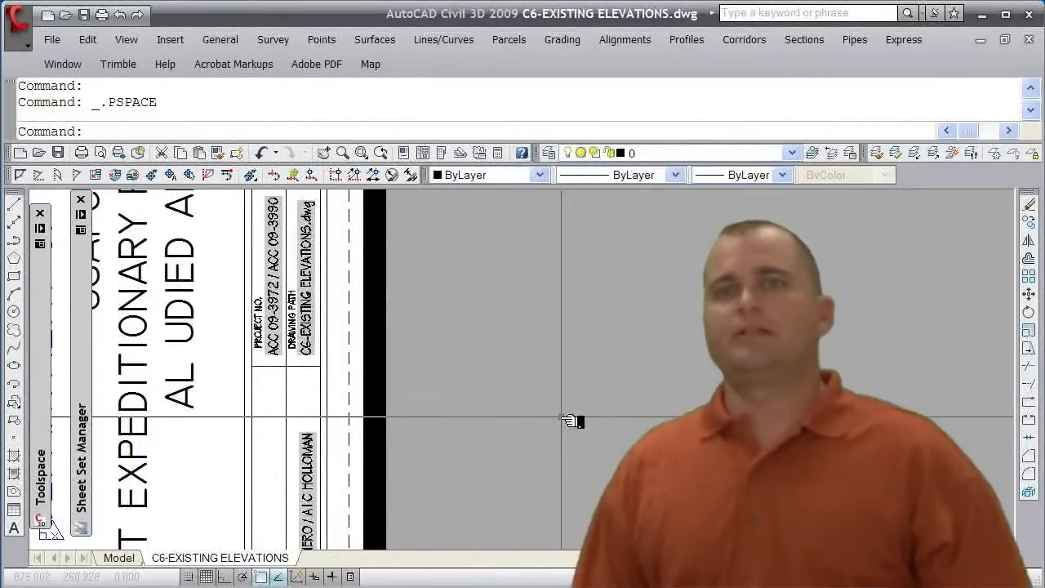
{"action": "scroll", "coordinate": [569, 422], "scroll_direction": "down", "scroll_amount": 5}
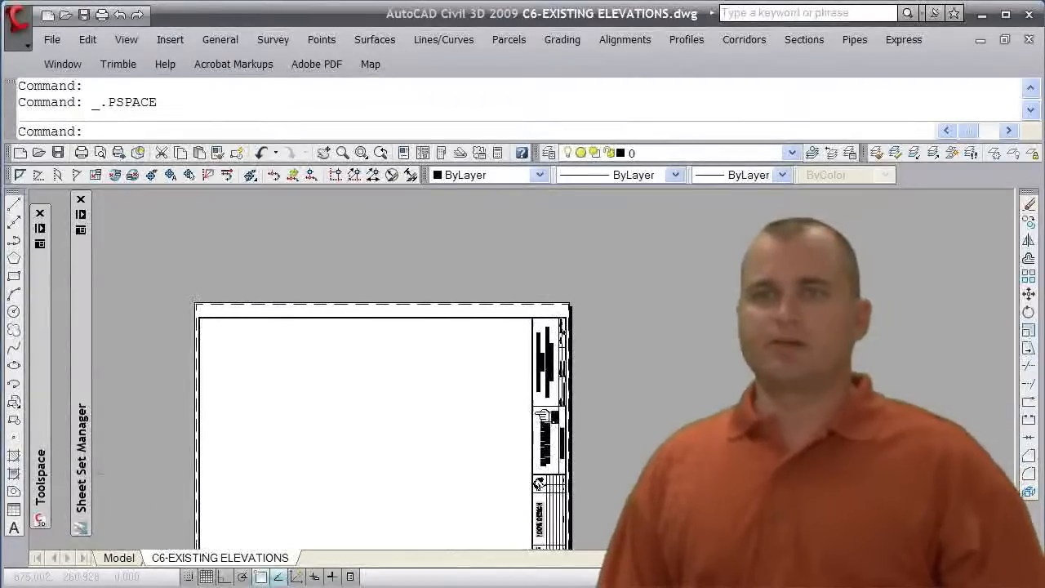
{"action": "middle_click_drag", "start_coordinate": [494, 490], "coordinate": [547, 416]}
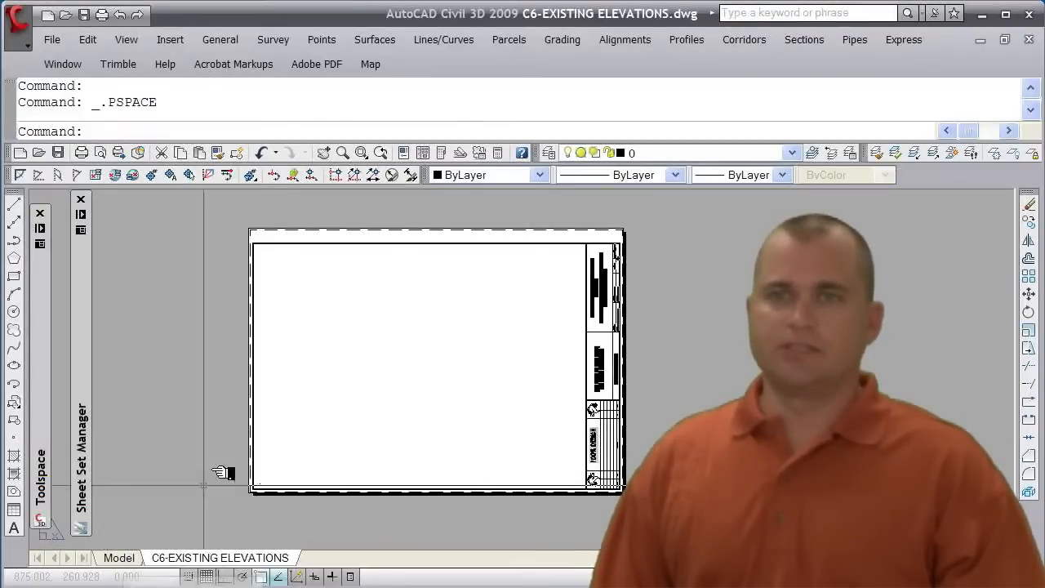
- Activate the layout viewport and attach Dwyer-Design.dwg as an external reference with full path, insertion point 0,0,0 and scale 1
{"action": "double_click", "coordinate": [315, 369]}
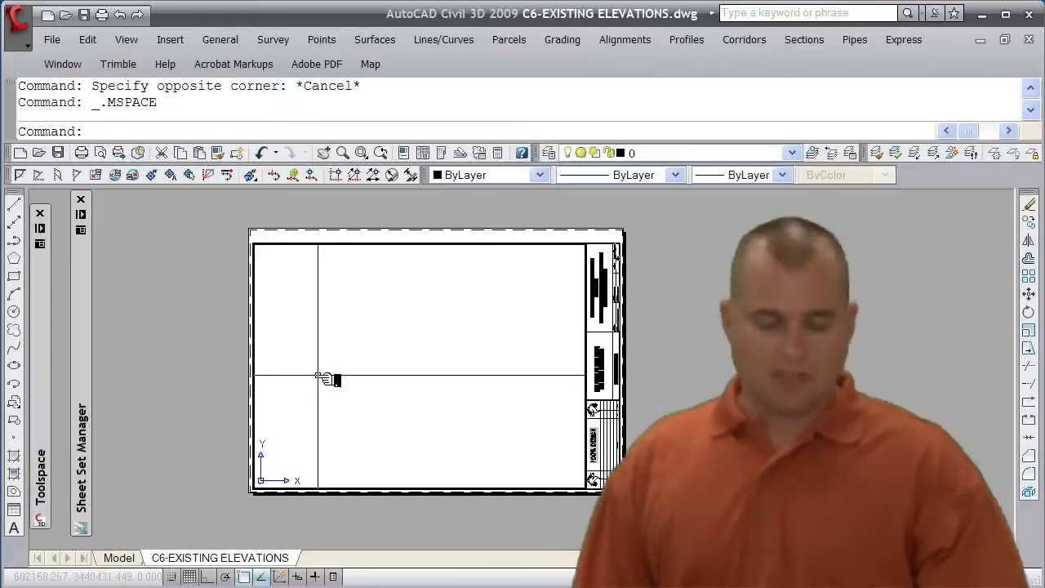
{"action": "type", "text": "xref"}
{"action": "key", "text": "Return"}
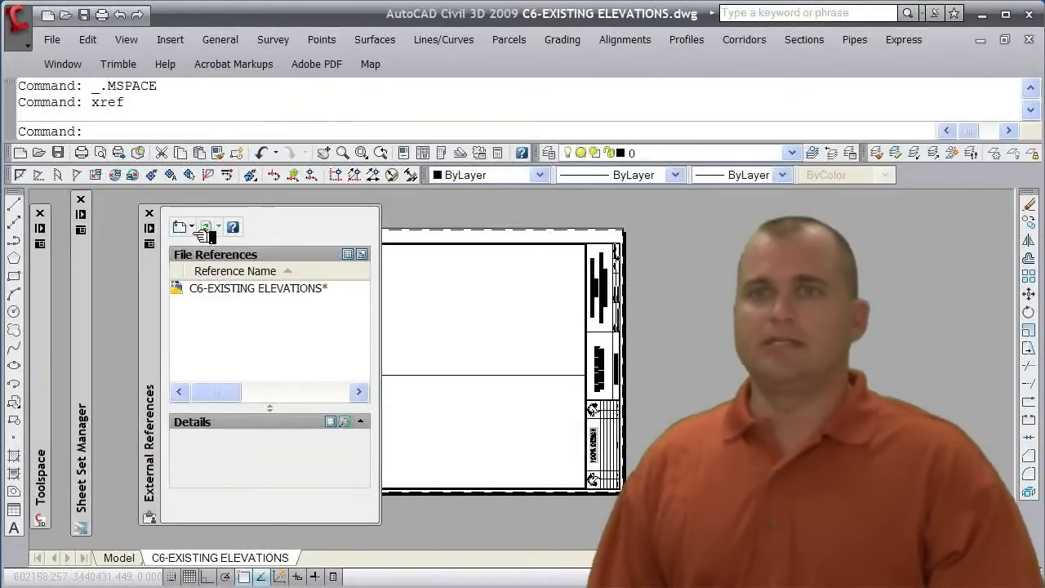
{"action": "left_click", "coordinate": [199, 230]}
{"action": "left_click", "coordinate": [212, 247]}
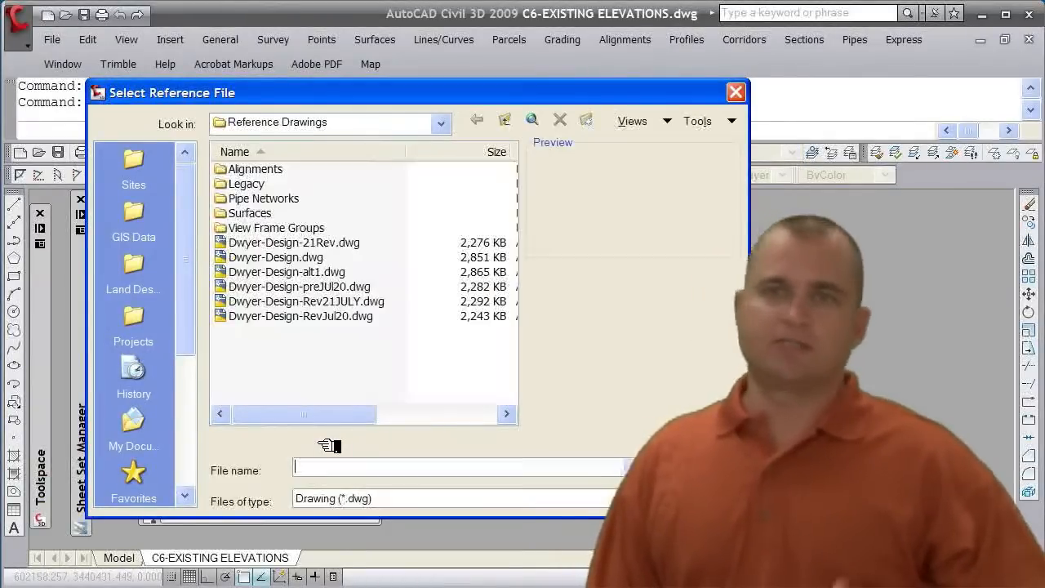
{"action": "left_click", "coordinate": [286, 257]}
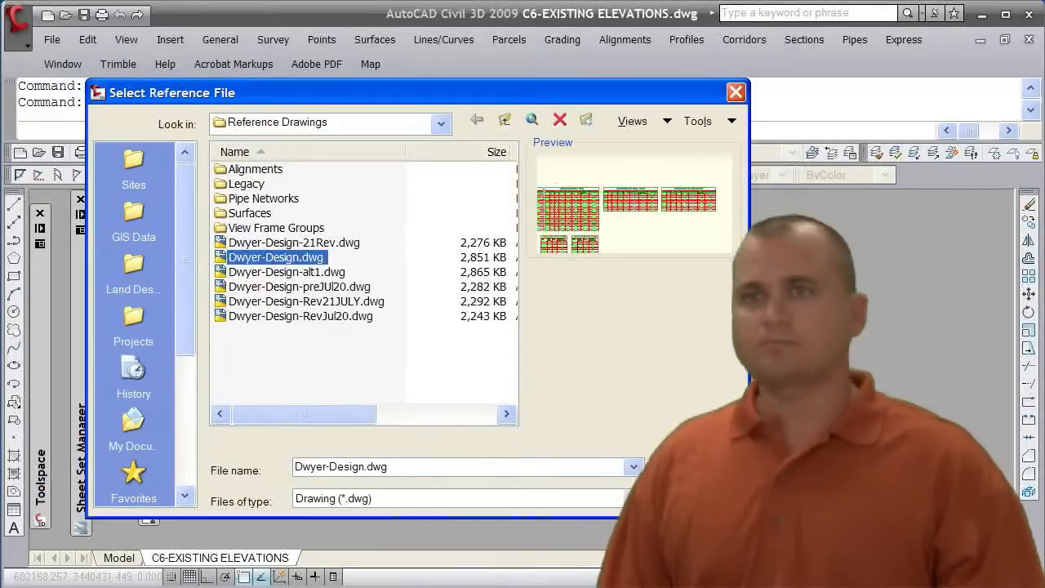
{"action": "key", "text": "Return"}
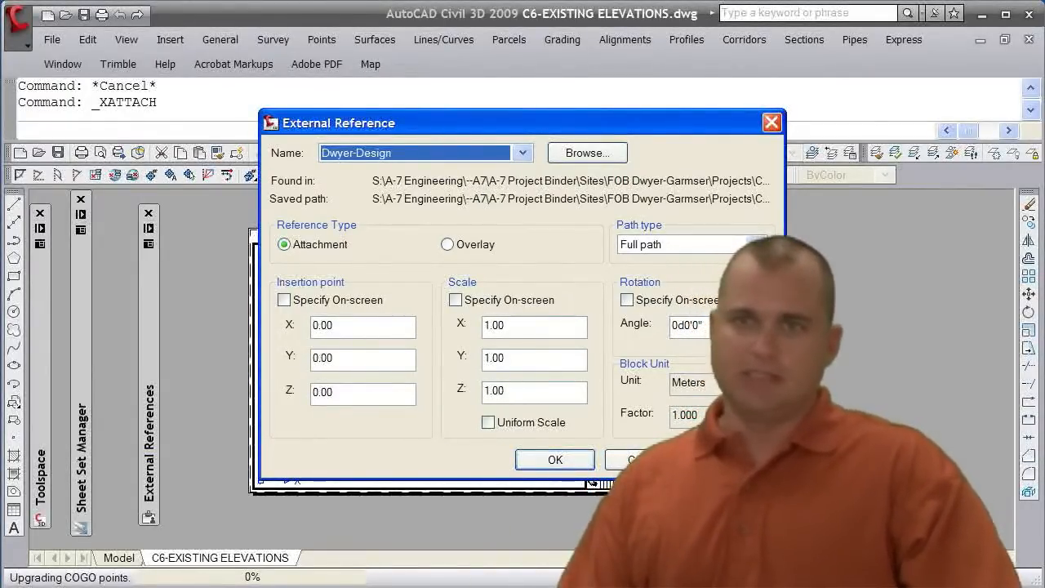
{"action": "left_click", "coordinate": [553, 461]}
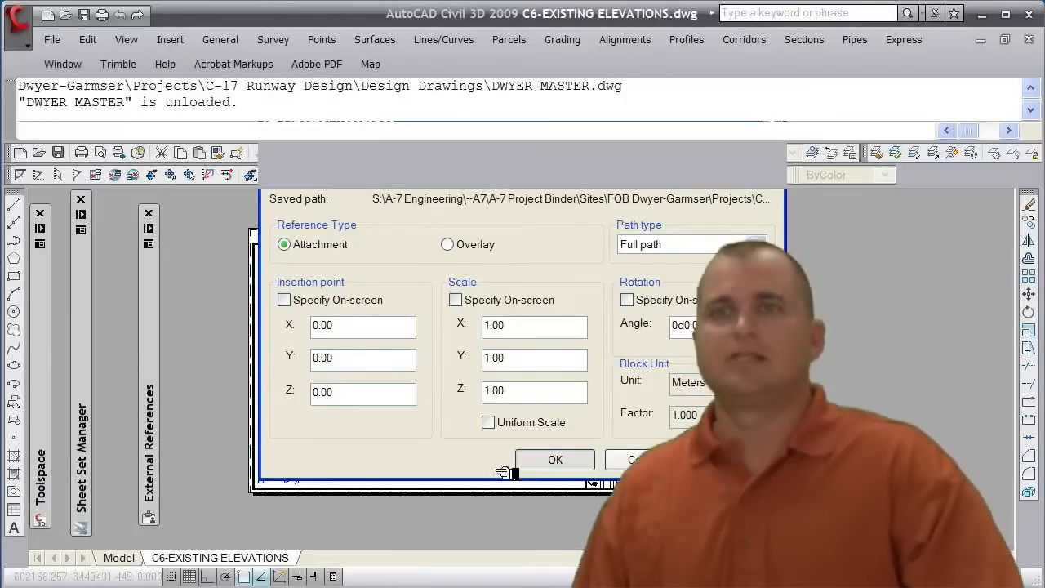
{"action": "key", "text": "Return"}
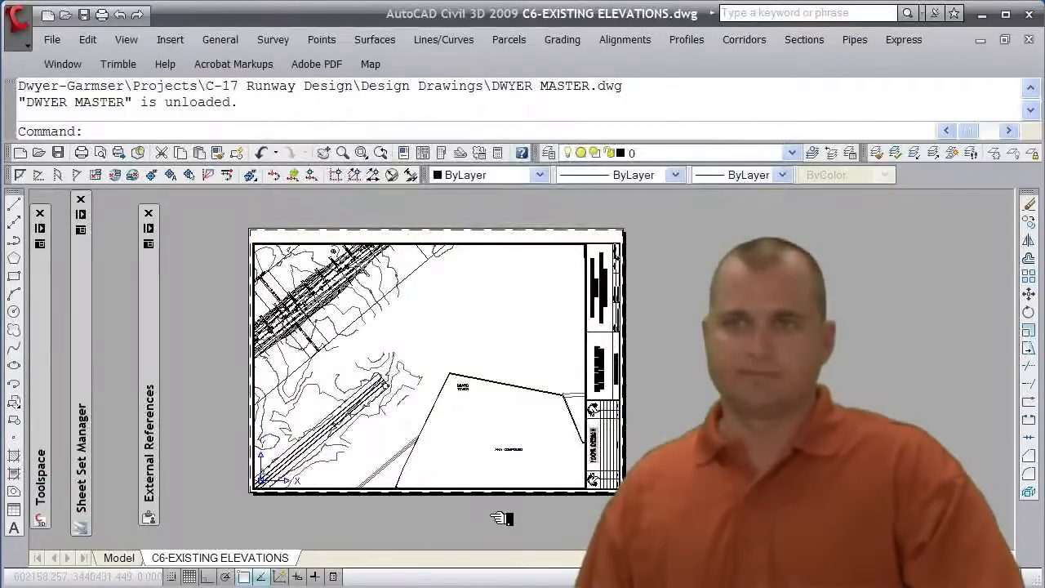
- Freeze the layer of the view frame outlines along the runway in the active viewport
{"action": "scroll", "coordinate": [395, 336], "scroll_direction": "down", "scroll_amount": 4}
{"action": "mouse_move", "coordinate": [406, 341]}
{"action": "middle_mouse_down"}
{"action": "mouse_move", "coordinate": [504, 383]}
{"action": "mouse_move", "coordinate": [498, 378]}
{"action": "middle_mouse_up"}
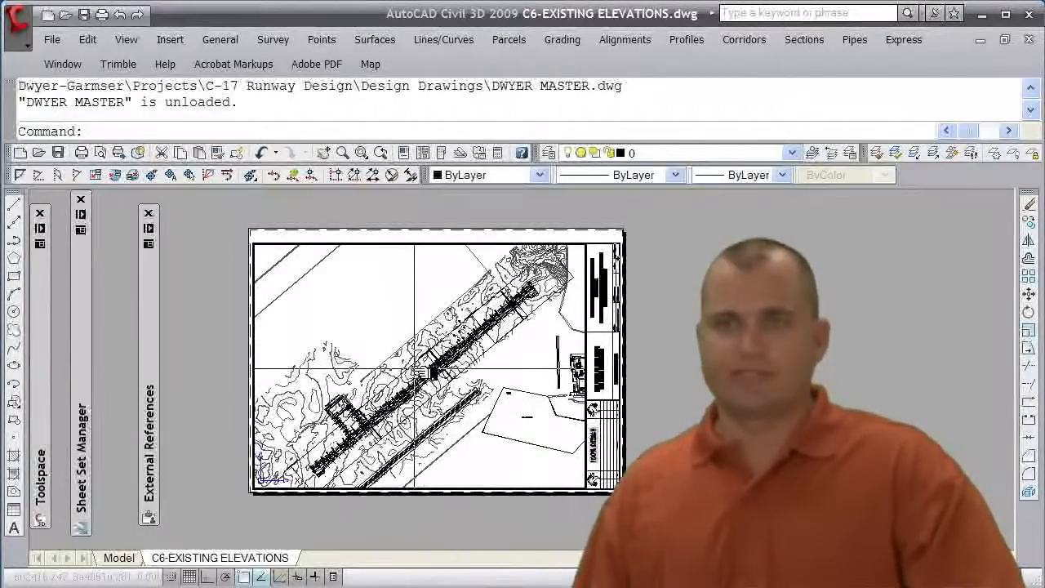
{"action": "scroll", "coordinate": [414, 369], "scroll_direction": "up", "scroll_amount": 4}
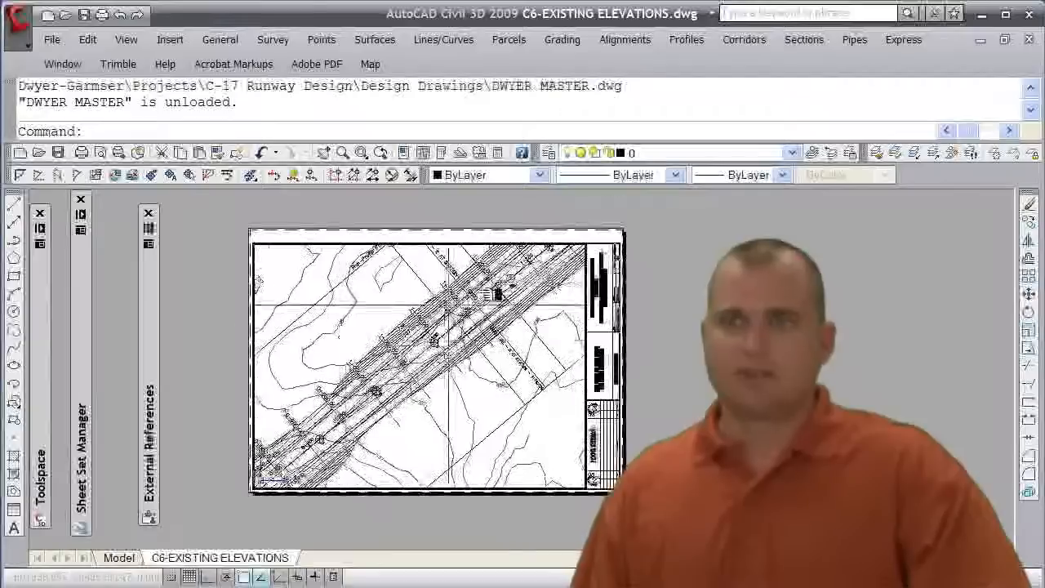
{"action": "left_click", "coordinate": [1013, 153]}
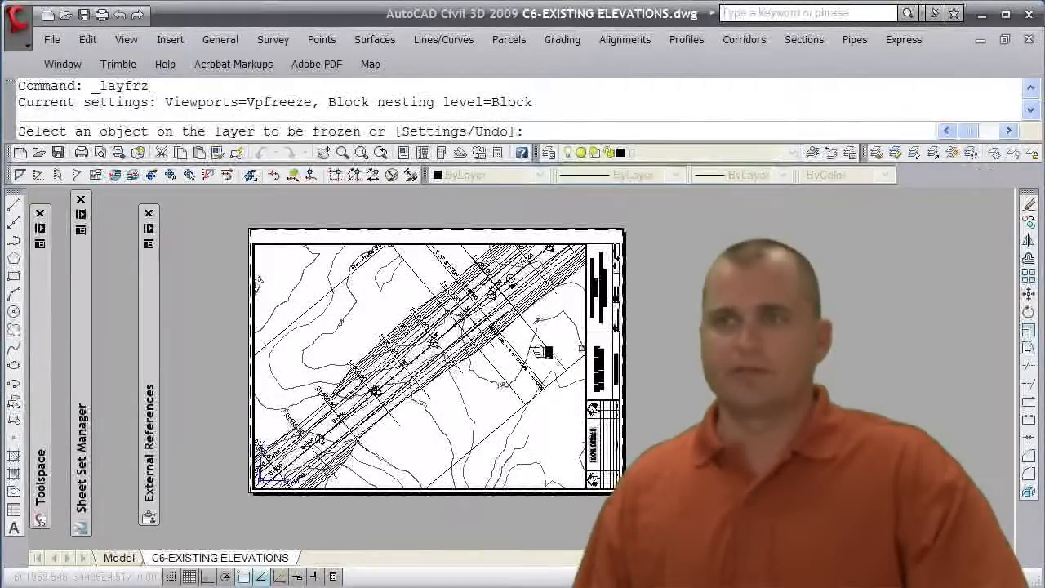
{"action": "left_click", "coordinate": [416, 271]}
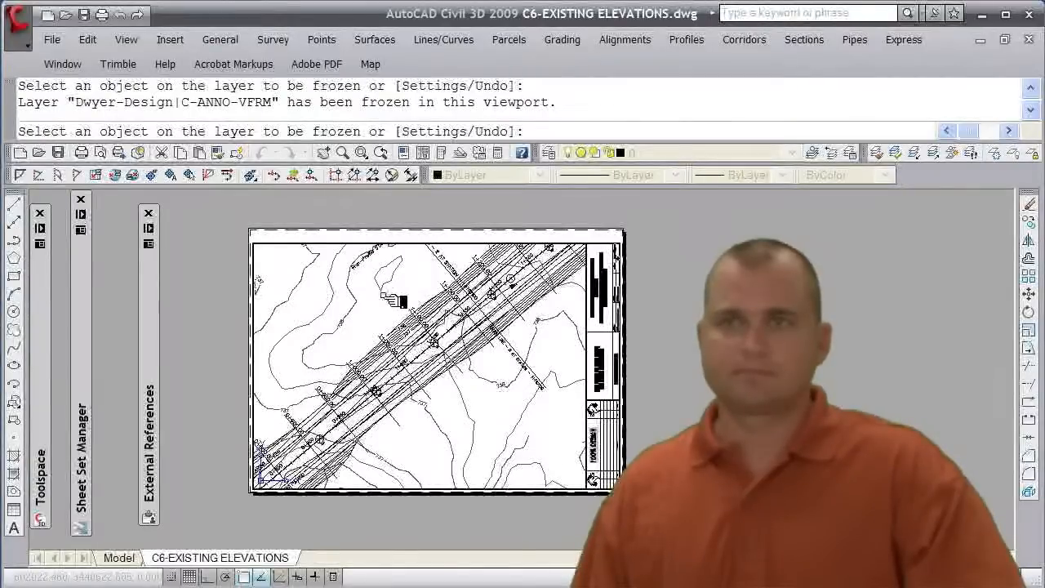
{"action": "key", "text": "Escape"}
- Freeze the proposed contours, their labels, the station lines and the alignment station text layers in the viewport
{"action": "scroll", "coordinate": [398, 302], "scroll_direction": "up", "scroll_amount": 5}
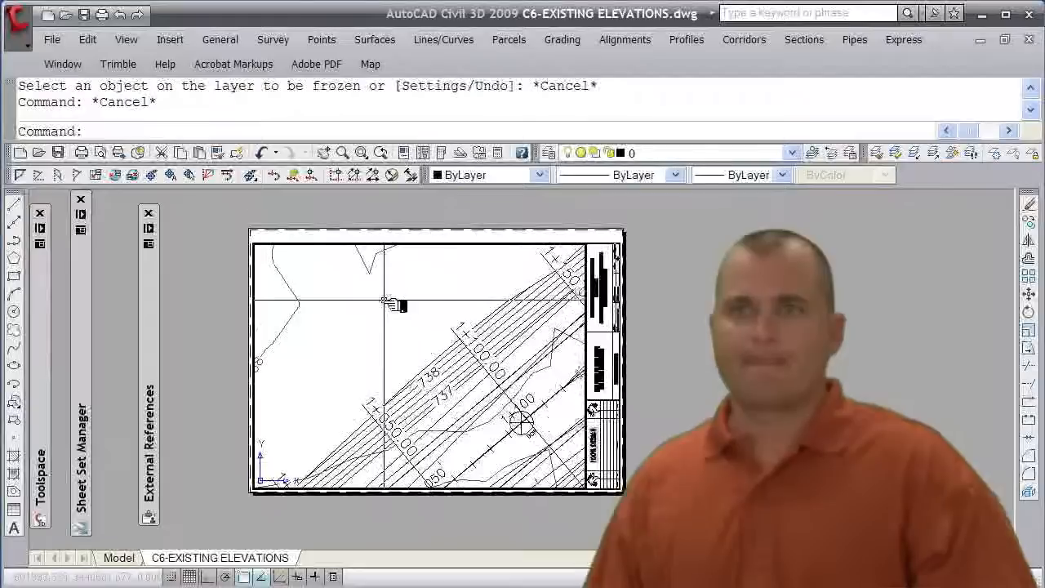
{"action": "left_click", "coordinate": [1011, 155]}
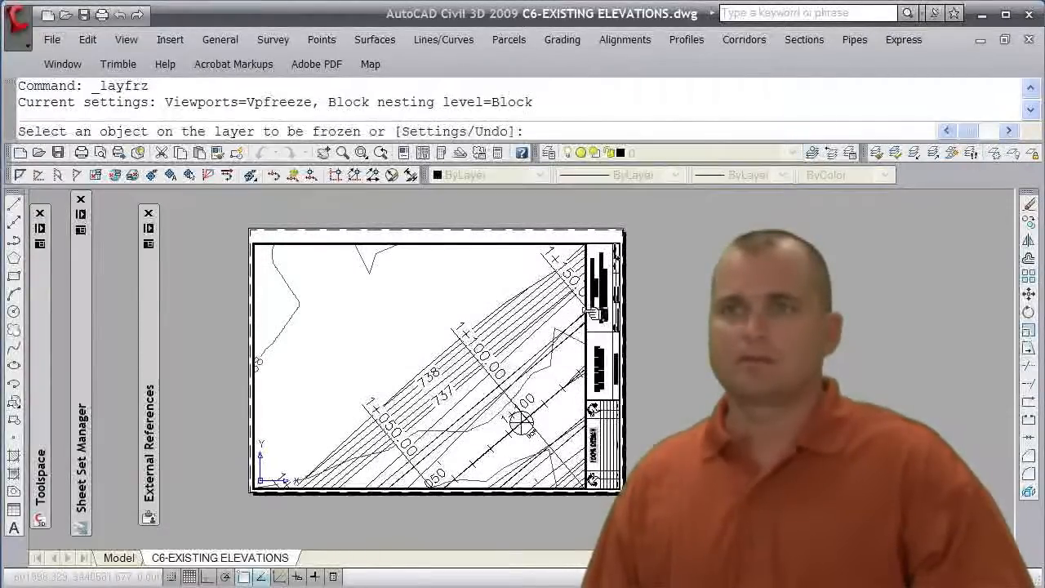
{"action": "left_click", "coordinate": [555, 324]}
{"action": "left_click", "coordinate": [500, 312]}
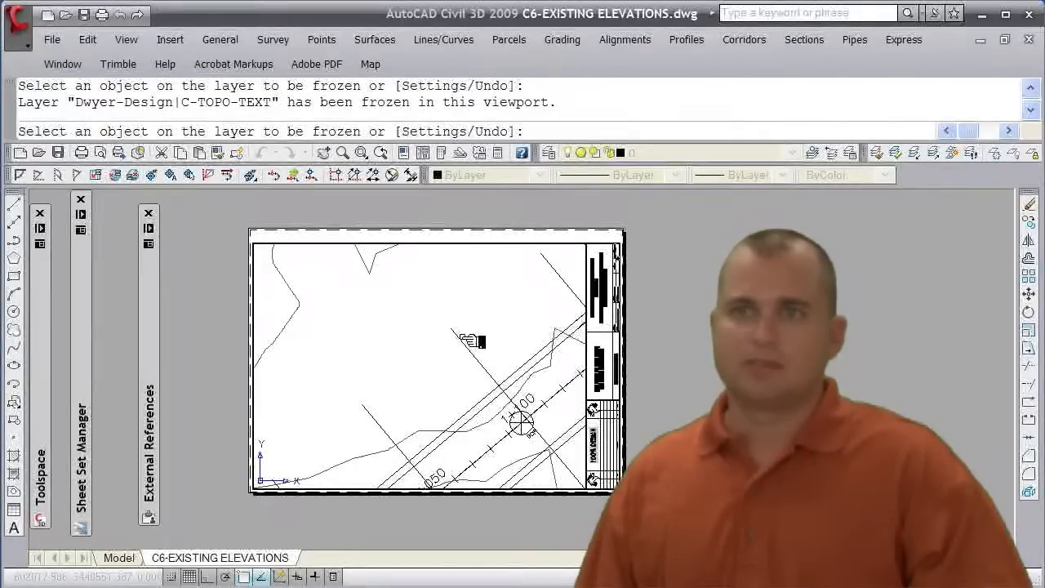
{"action": "left_click", "coordinate": [487, 368]}
{"action": "left_click", "coordinate": [521, 423]}
{"action": "left_click", "coordinate": [529, 419]}
{"action": "left_click", "coordinate": [527, 422]}
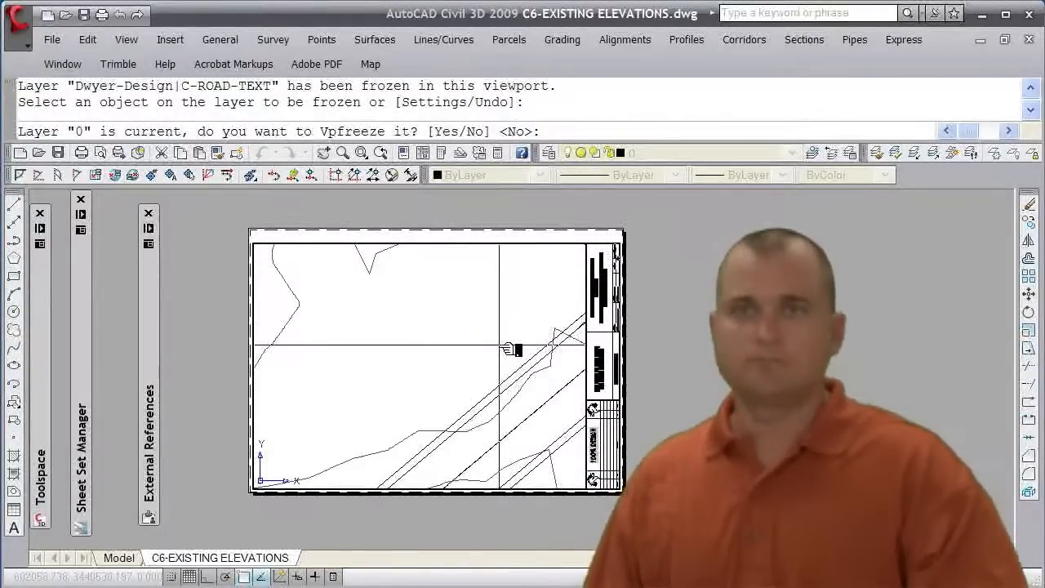
{"action": "key", "text": "Escape"}
{"action": "key", "text": "Escape"}
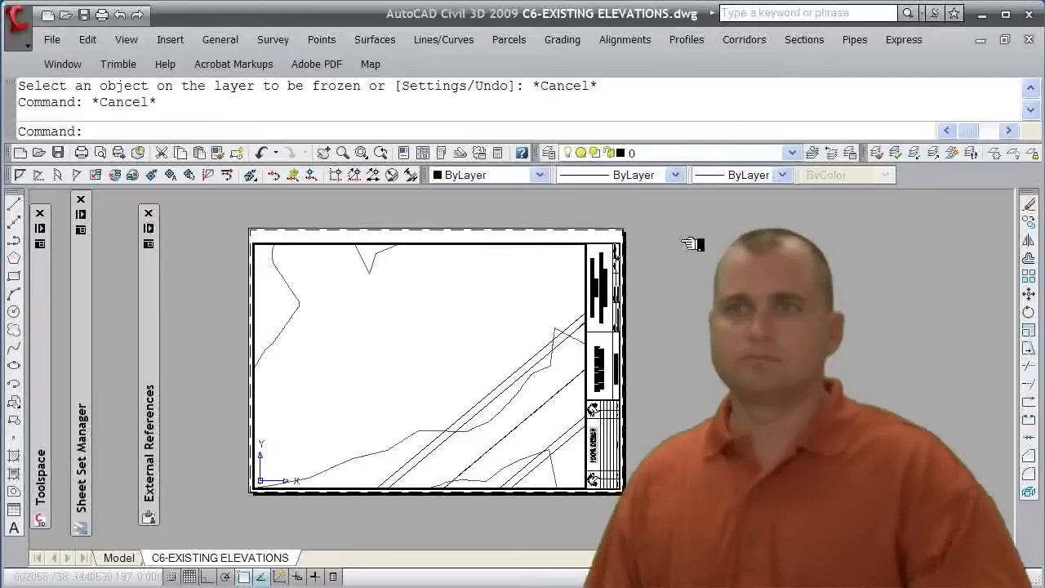
- Freeze the layers of the remaining contour lines and the view frame text in the viewport
{"action": "left_click", "coordinate": [969, 153]}
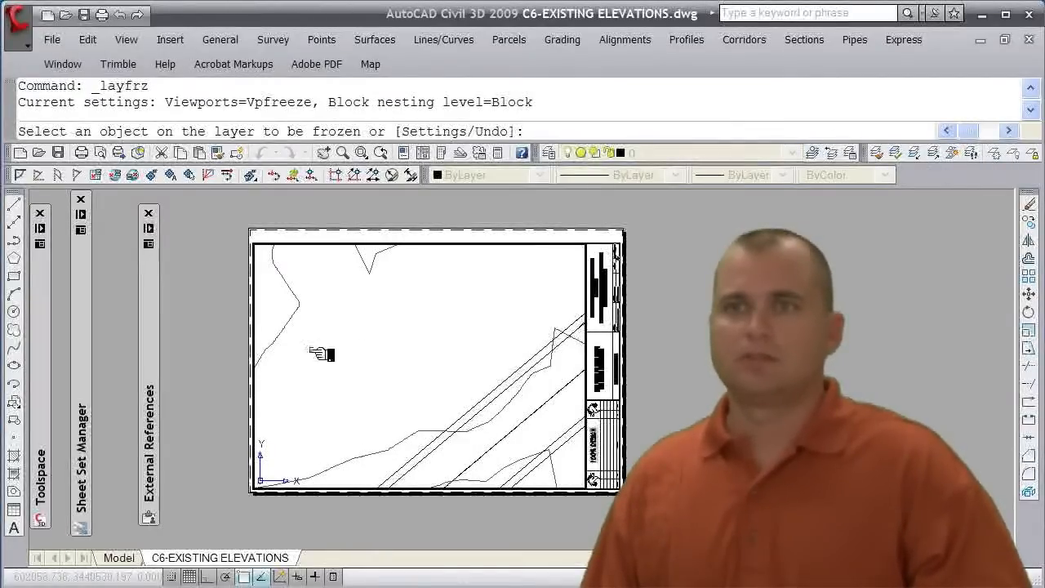
{"action": "left_click", "coordinate": [373, 269]}
{"action": "left_click", "coordinate": [427, 306]}
{"action": "left_click", "coordinate": [415, 299]}
{"action": "left_click", "coordinate": [399, 292]}
{"action": "left_click", "coordinate": [395, 287]}
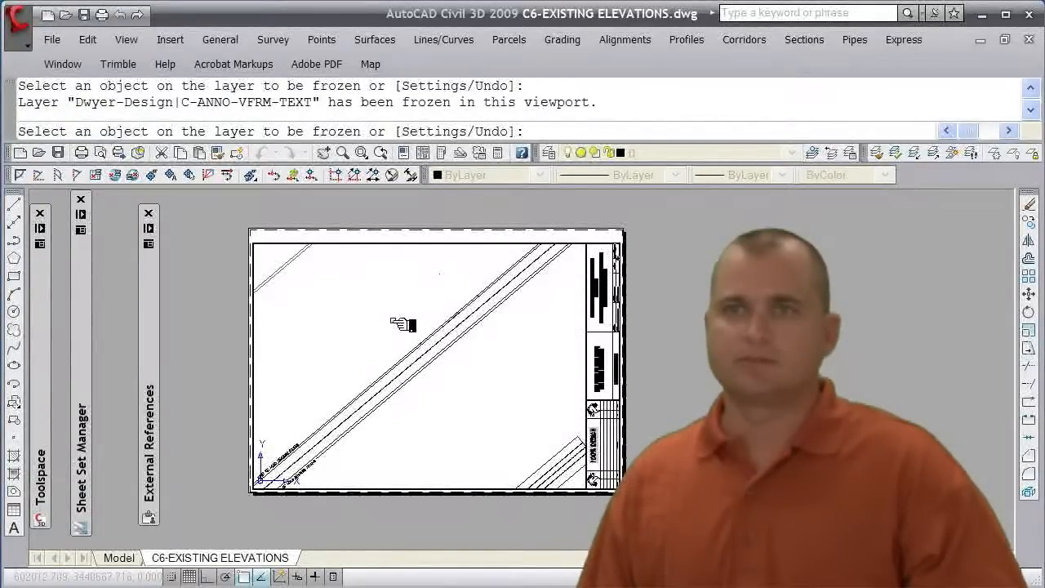
- Freeze the layer of the table beside the site plan in the viewport
{"action": "scroll", "coordinate": [378, 346], "scroll_direction": "down", "scroll_amount": 4}
{"action": "scroll", "coordinate": [342, 388], "scroll_direction": "down", "scroll_amount": 2}
{"action": "mouse_move", "coordinate": [330, 387]}
{"action": "middle_mouse_down"}
{"action": "mouse_move", "coordinate": [416, 335]}
{"action": "mouse_move", "coordinate": [386, 352]}
{"action": "mouse_move", "coordinate": [395, 372]}
{"action": "middle_mouse_up"}
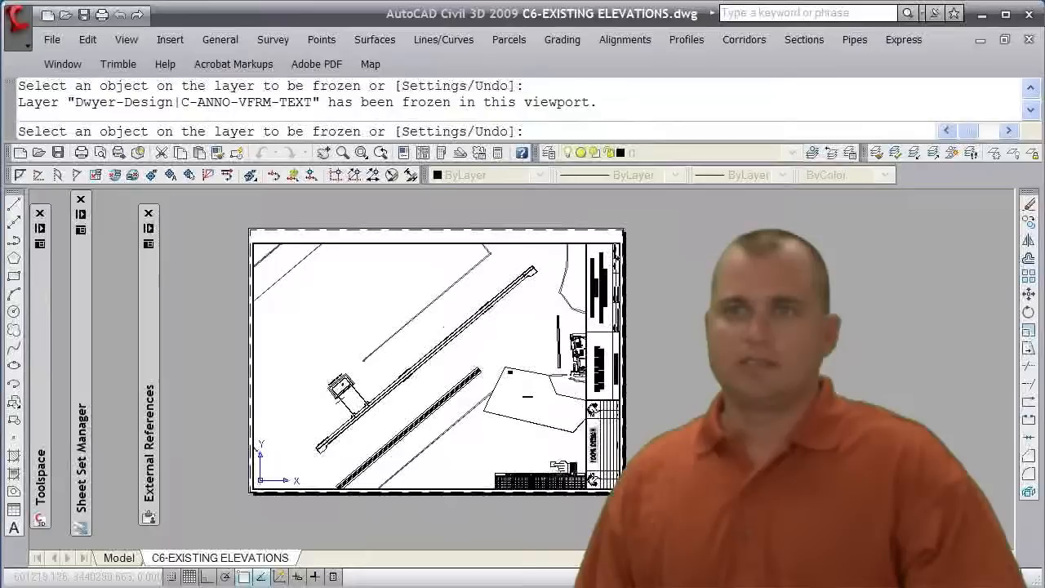
{"action": "left_click", "coordinate": [564, 479]}
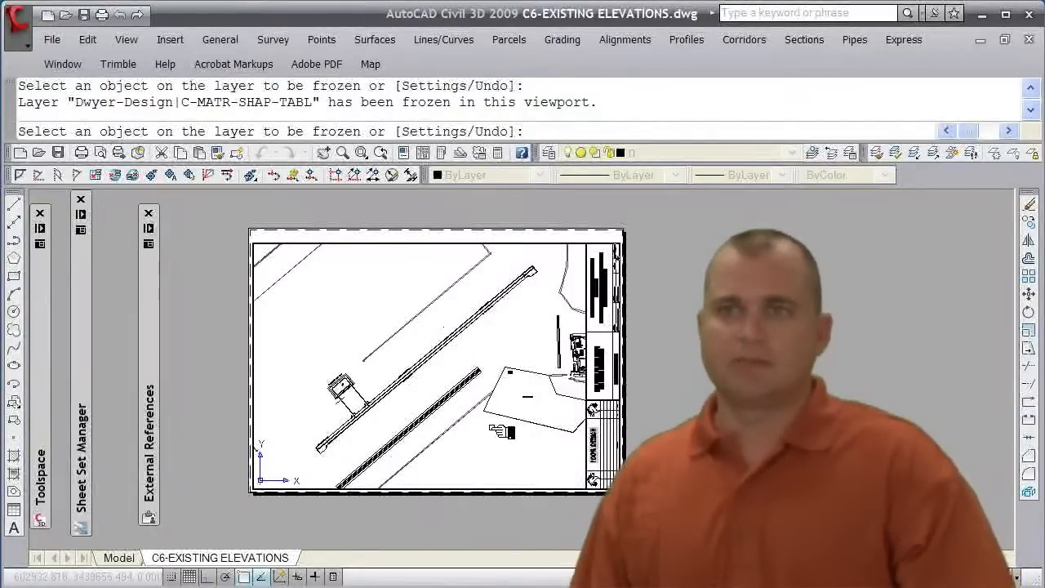
{"action": "middle_click_drag", "start_coordinate": [504, 431], "coordinate": [507, 431]}
{"action": "key", "text": "Escape"}
{"action": "key", "text": "Escape"}
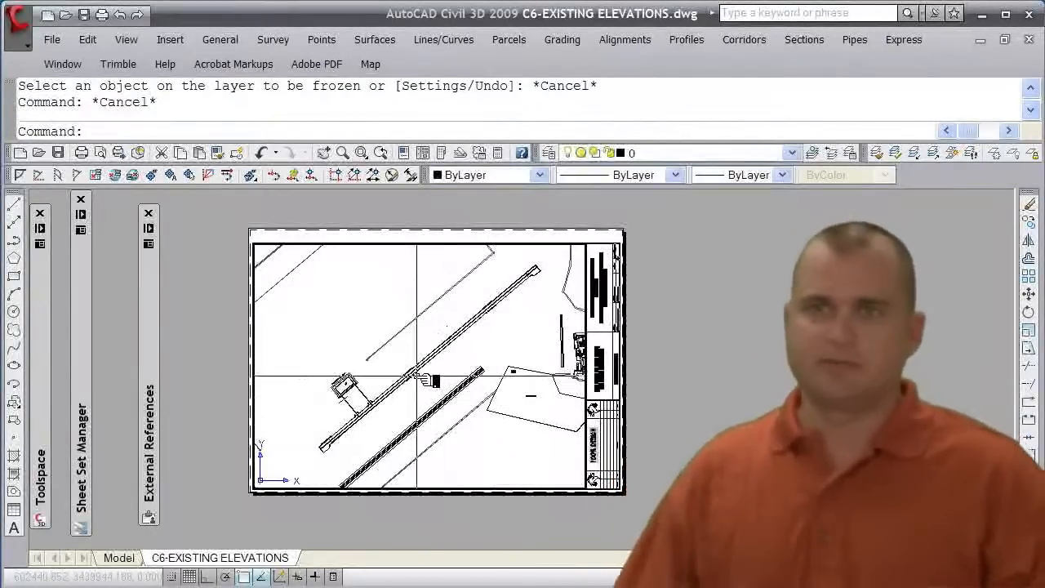
- Freeze the layer of the EDGE OF LOAD BEARING PAVING labels, keeping the paving lanes displayed
{"action": "scroll", "coordinate": [468, 426], "scroll_direction": "up", "scroll_amount": 5}
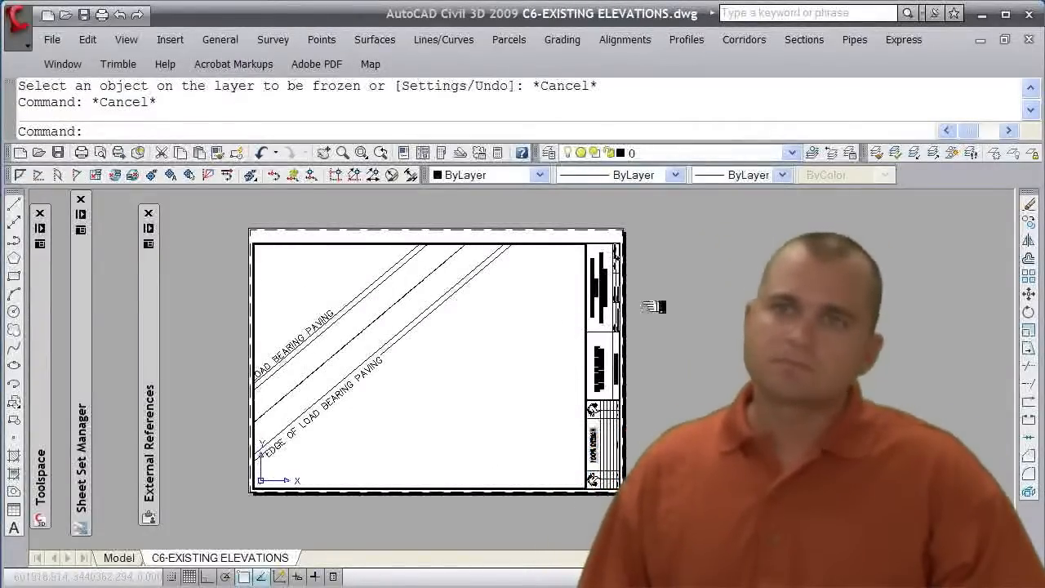
{"action": "left_click", "coordinate": [1012, 153]}
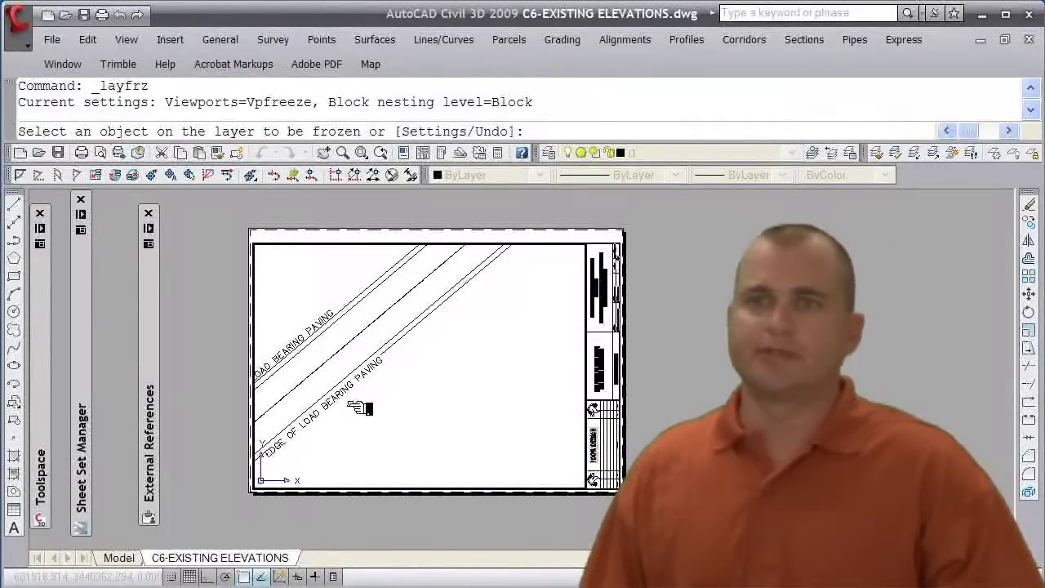
{"action": "left_click", "coordinate": [353, 395]}
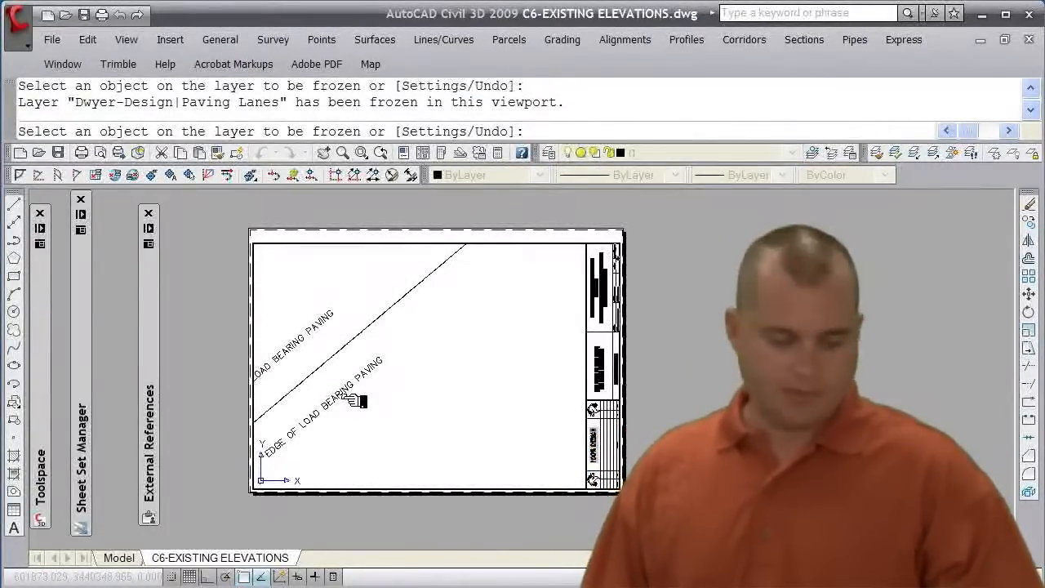
{"action": "key", "text": "Return"}
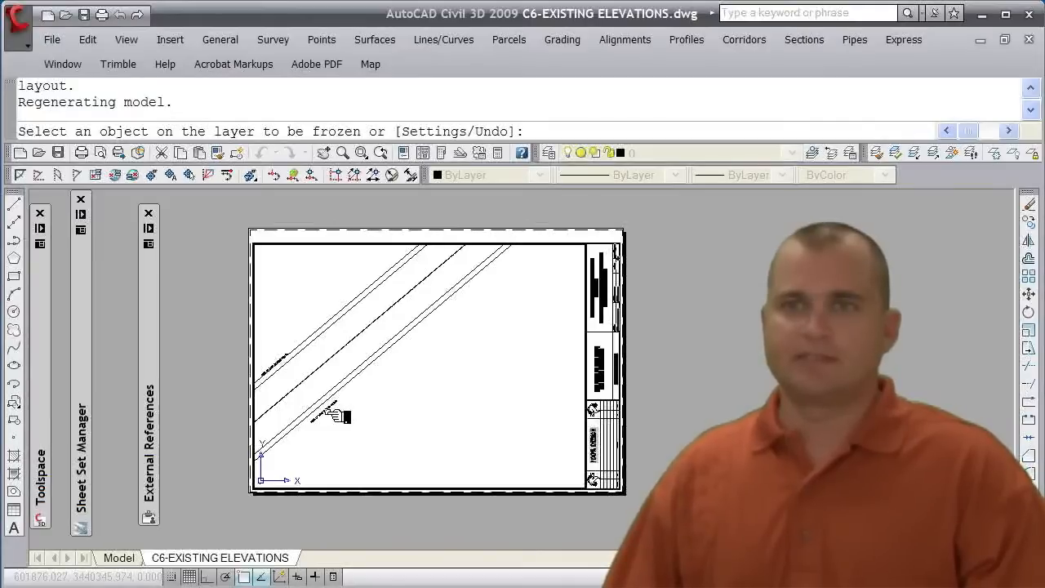
{"action": "left_click", "coordinate": [335, 414]}
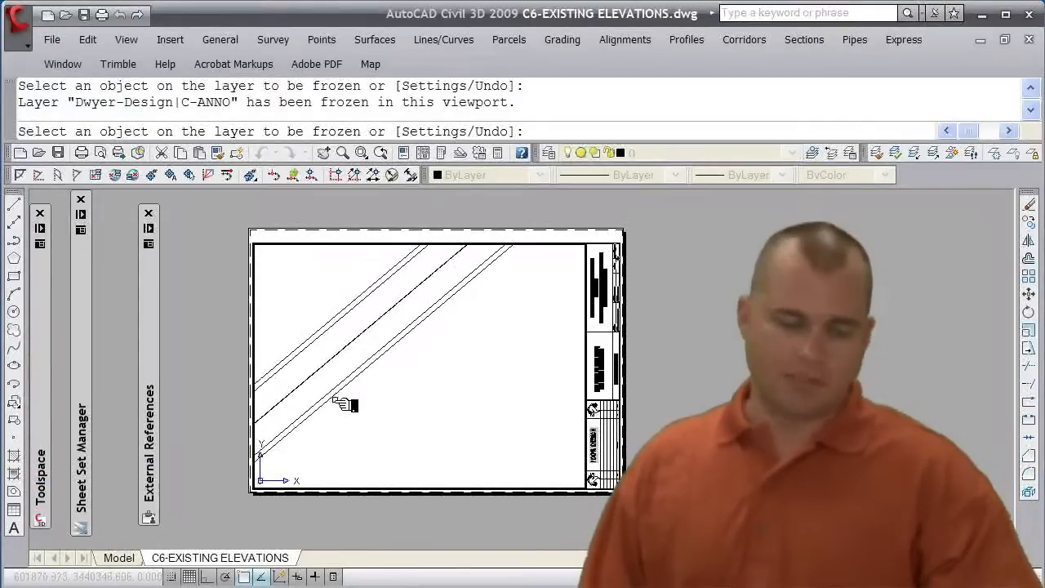
{"action": "key", "text": "Escape"}
{"action": "key", "text": "Escape"}
- Filter the layer list to the Dwyer-Design external reference and select all of its layers
{"action": "scroll", "coordinate": [336, 404], "scroll_direction": "down", "scroll_amount": 5}
{"action": "mouse_move", "coordinate": [350, 411]}
{"action": "middle_mouse_down"}
{"action": "mouse_move", "coordinate": [481, 401]}
{"action": "mouse_move", "coordinate": [369, 402]}
{"action": "middle_mouse_up"}
{"action": "scroll", "coordinate": [429, 404], "scroll_direction": "down", "scroll_amount": 3}
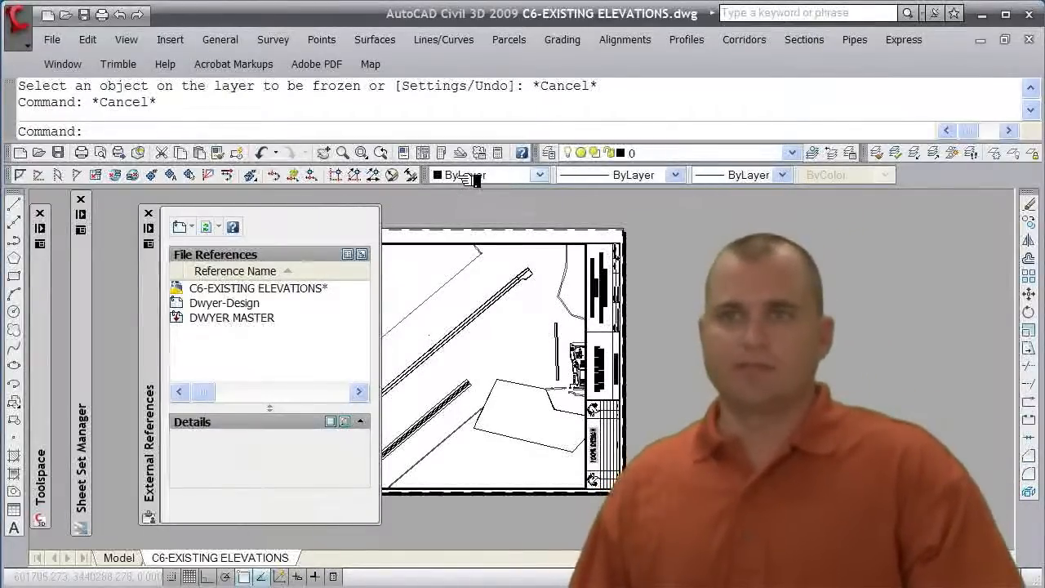
{"action": "left_click", "coordinate": [563, 153]}
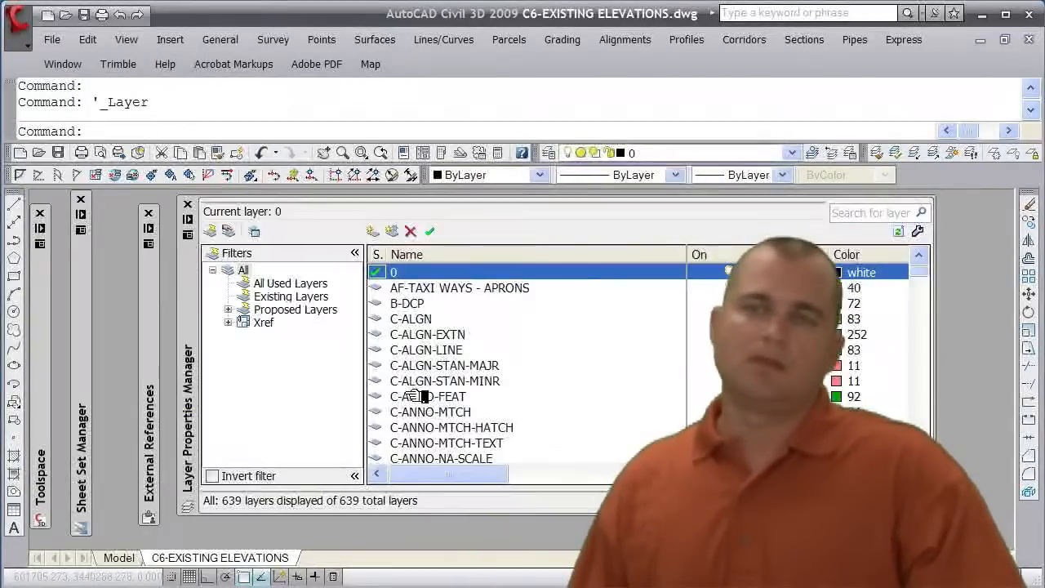
{"action": "left_click", "coordinate": [260, 323]}
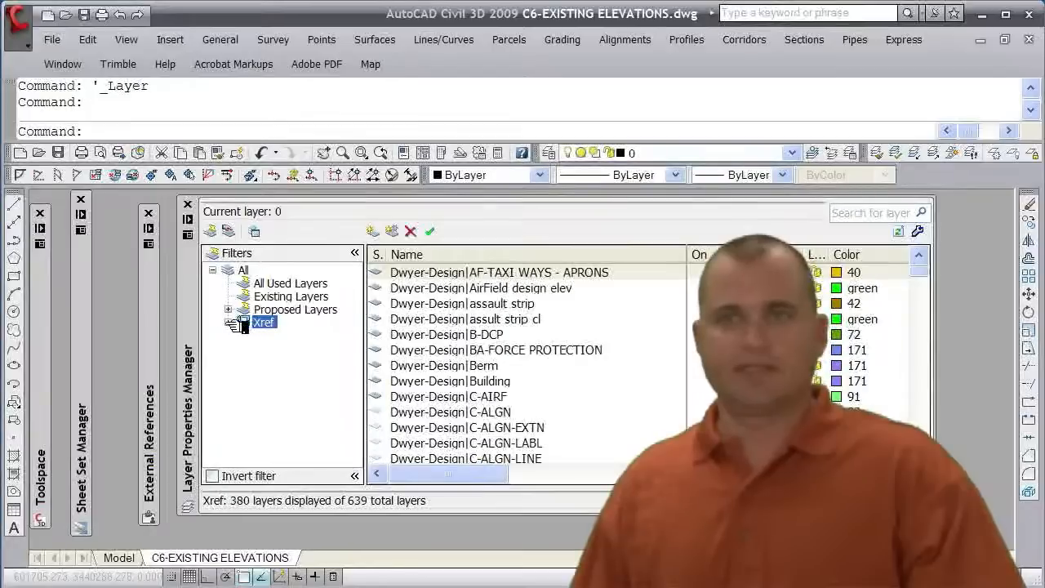
{"action": "double_click", "coordinate": [239, 324]}
{"action": "left_click", "coordinate": [302, 349]}
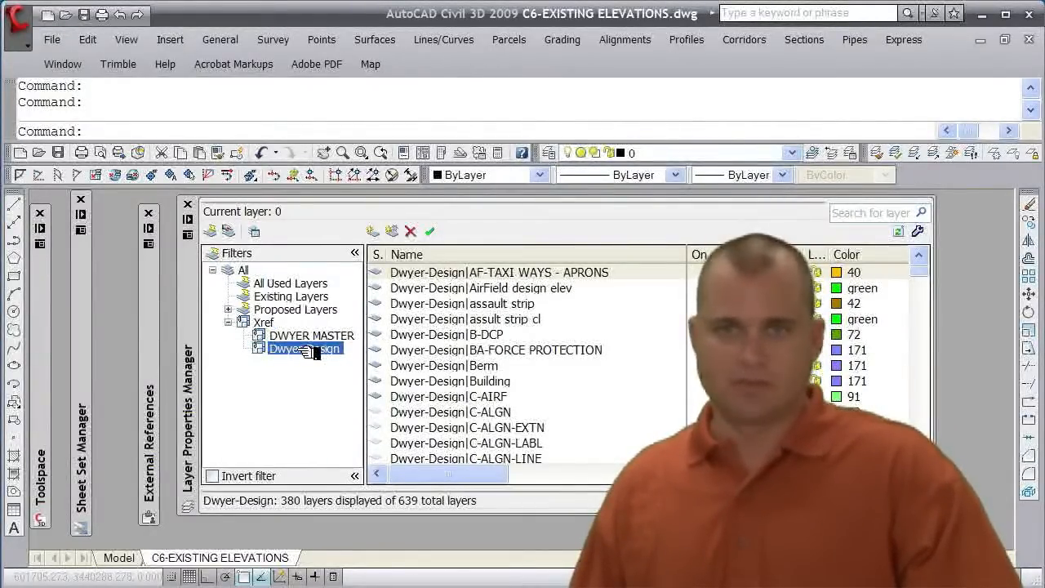
{"action": "right_click", "coordinate": [442, 293]}
{"action": "left_click", "coordinate": [499, 568]}
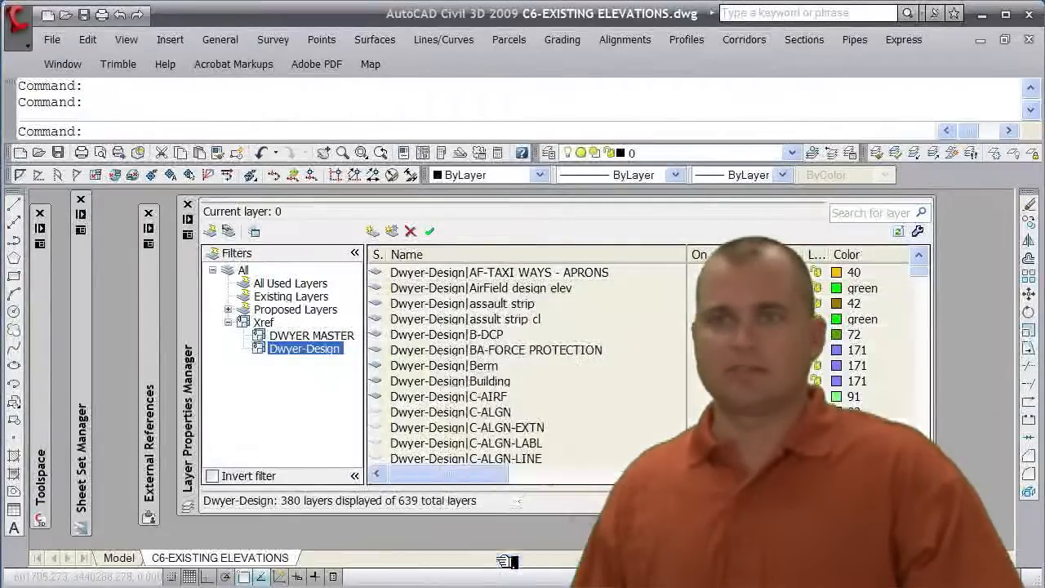
- Set the selected Dwyer-Design layers to color 141 and regenerate the drawing, finishing with the viewport active
{"action": "left_click", "coordinate": [853, 319]}
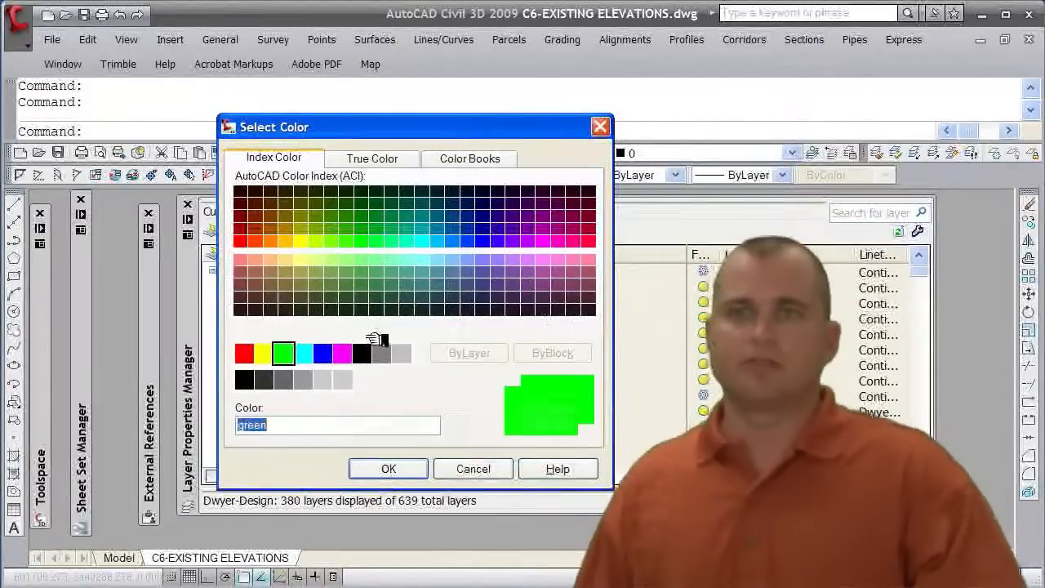
{"action": "left_click", "coordinate": [408, 260]}
{"action": "left_click", "coordinate": [437, 259]}
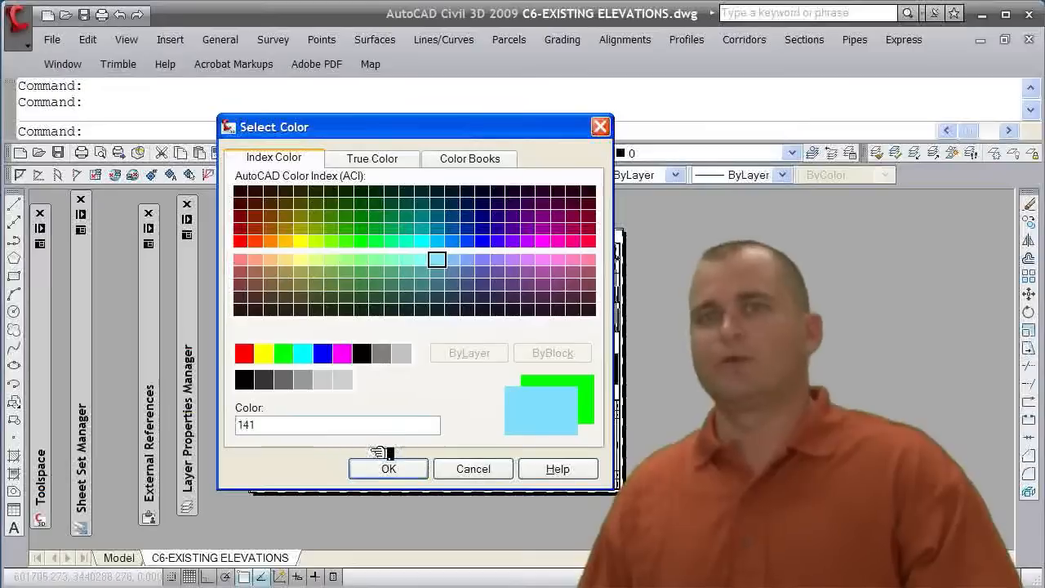
{"action": "left_click", "coordinate": [396, 468]}
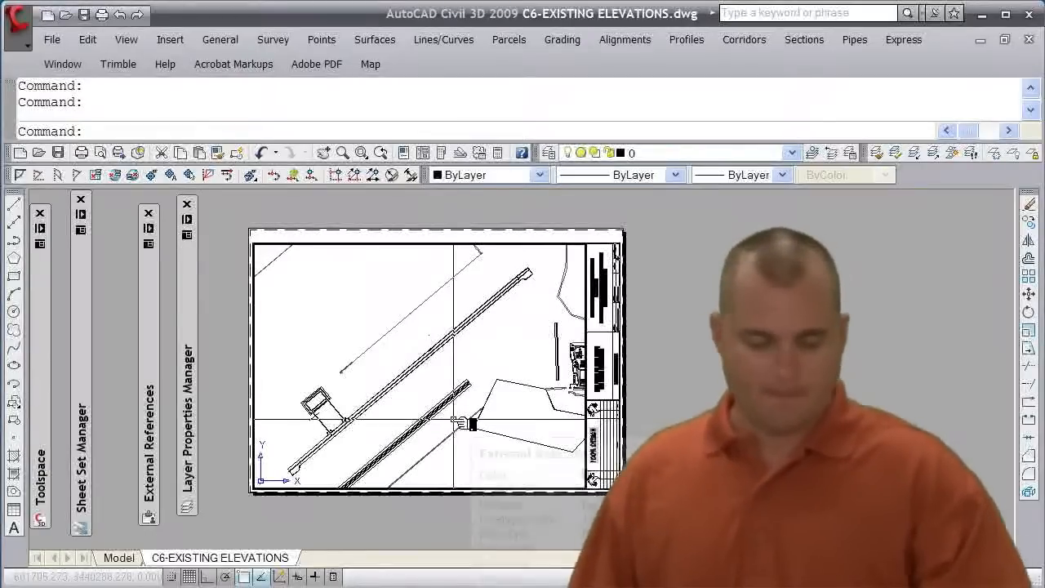
{"action": "type", "text": "regen"}
{"action": "key", "text": "Return"}
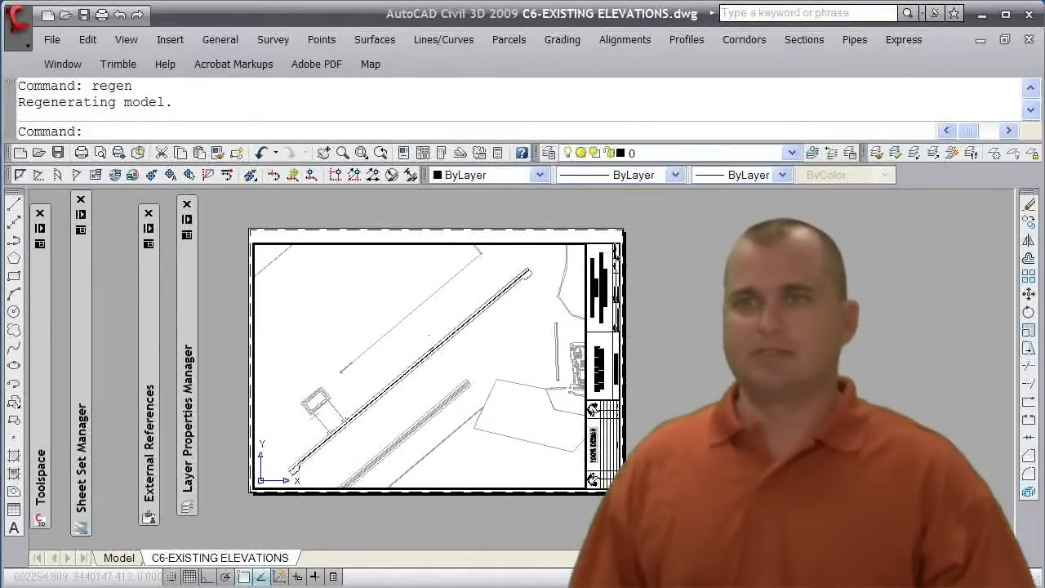
{"action": "double_click", "coordinate": [678, 388]}
{"action": "double_click", "coordinate": [383, 422]}
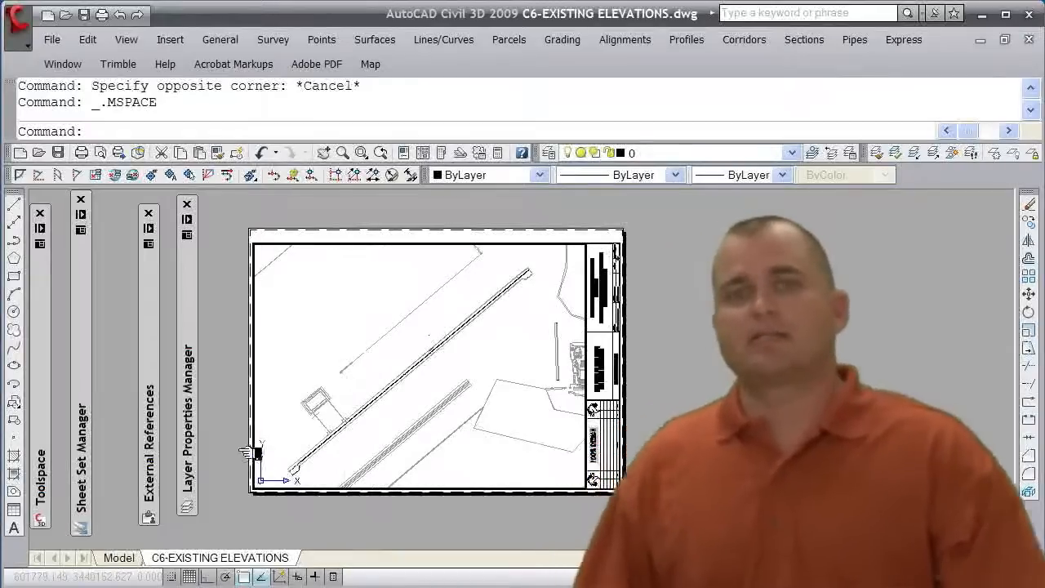
- Start creating a reference to the Existing surface from the project's data shortcuts
{"action": "mouse_move", "coordinate": [51, 386]}
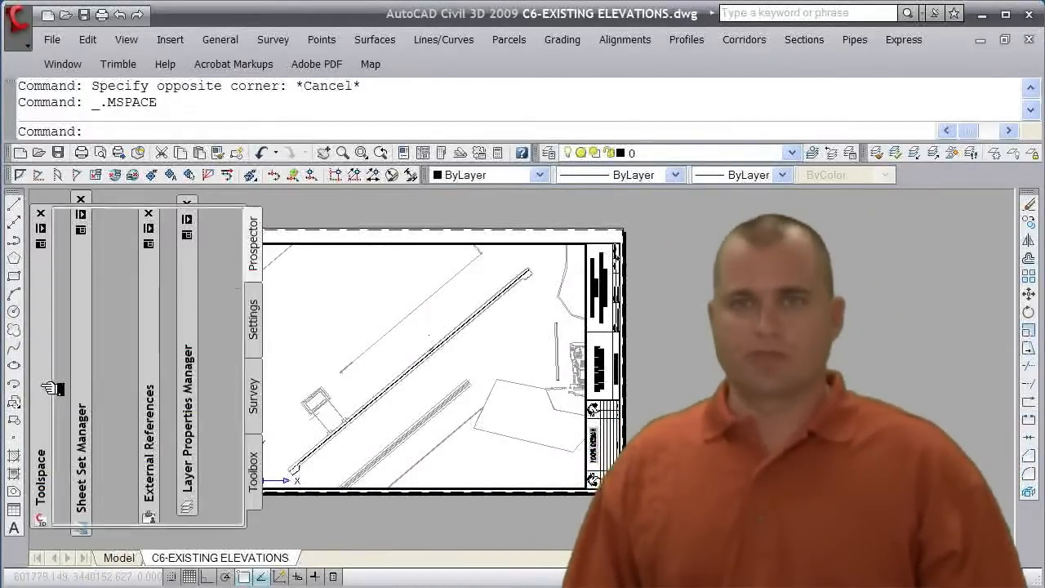
{"action": "left_click_drag", "start_coordinate": [231, 278], "coordinate": [233, 368]}
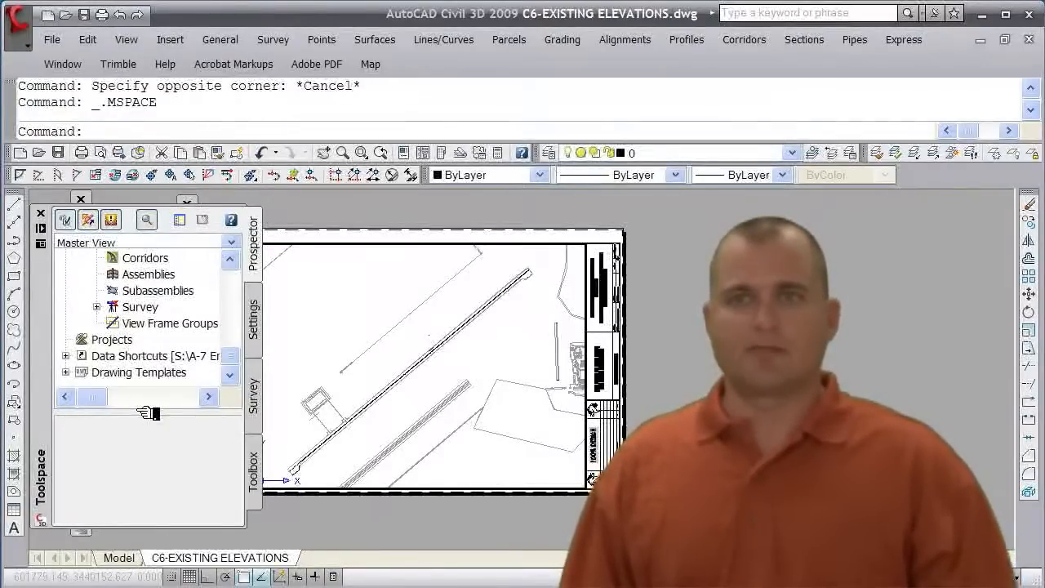
{"action": "left_click_drag", "start_coordinate": [147, 418], "coordinate": [156, 484]}
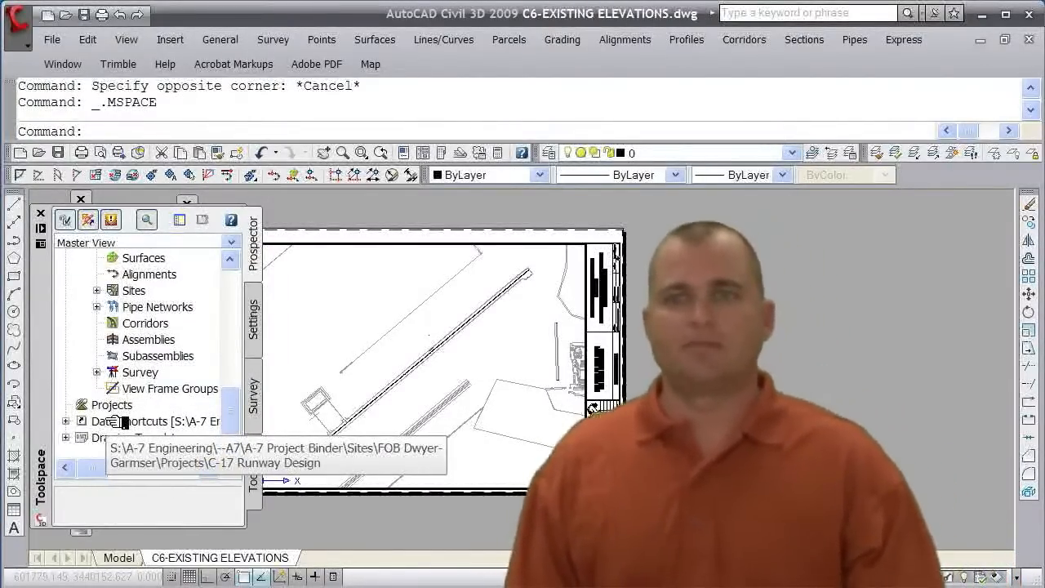
{"action": "left_click", "coordinate": [66, 422]}
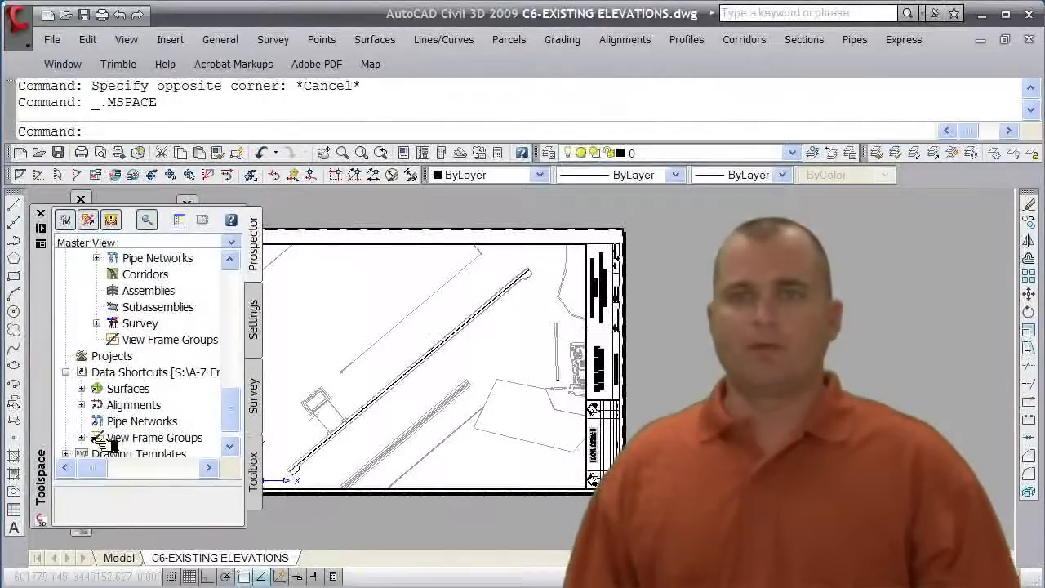
{"action": "left_click", "coordinate": [82, 389]}
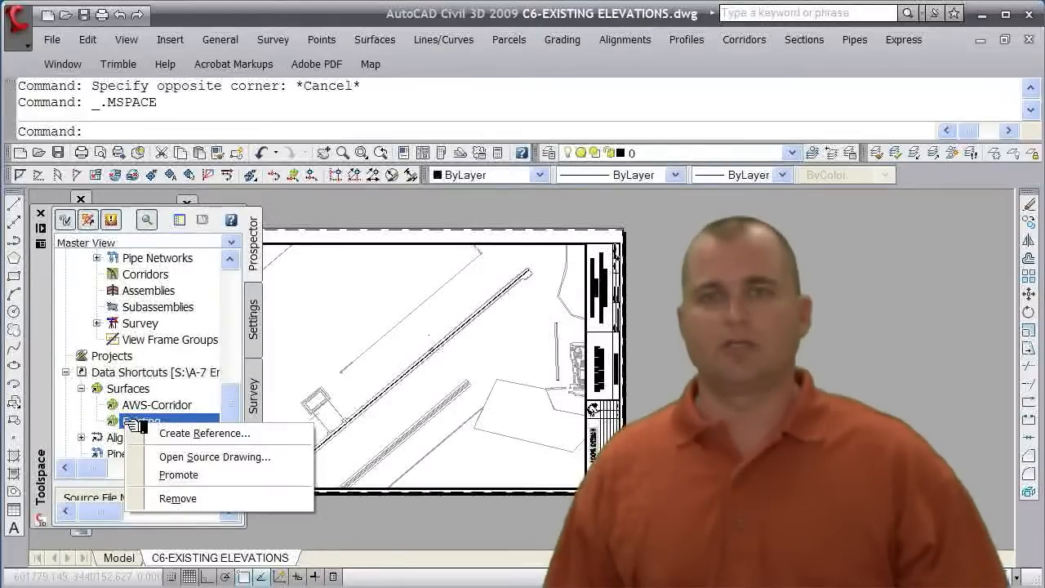
{"action": "left_click", "coordinate": [159, 433]}
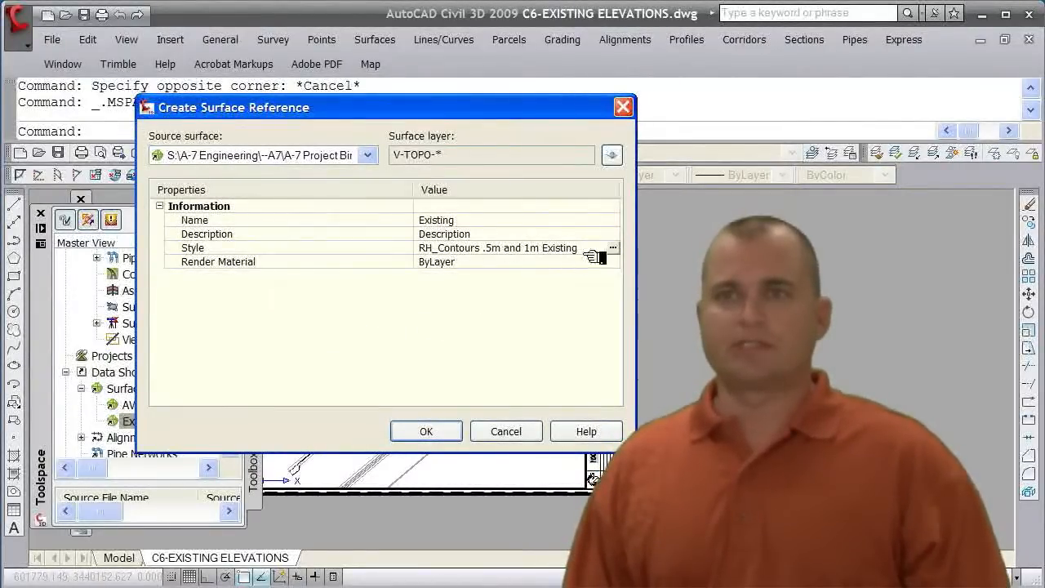
- Set the minor contour interval of the RH_Contours .5m and 1m Existing style to 0.5 m and create the surface reference with it
{"action": "left_click", "coordinate": [614, 248]}
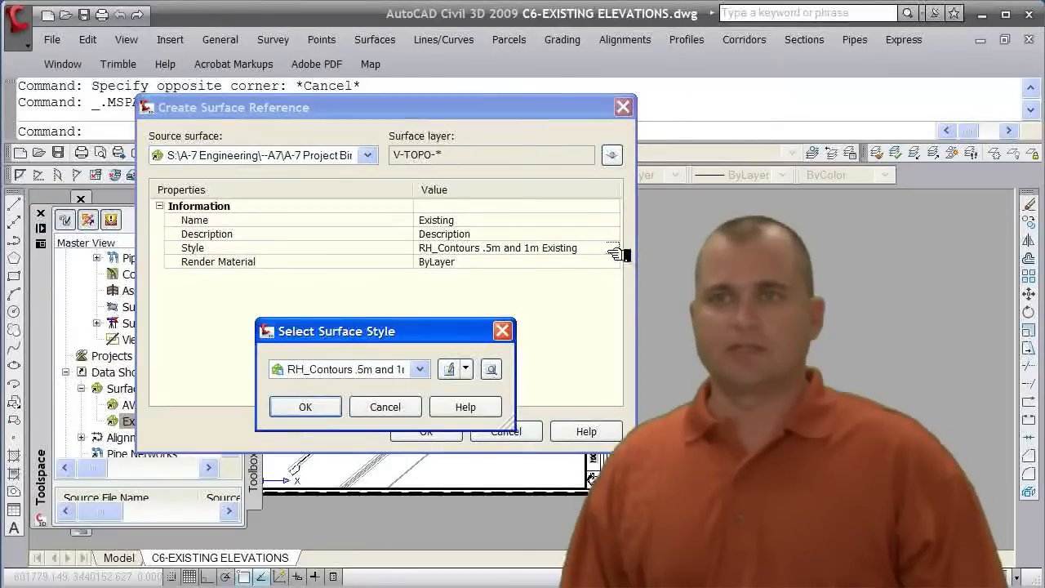
{"action": "left_click", "coordinate": [465, 369]}
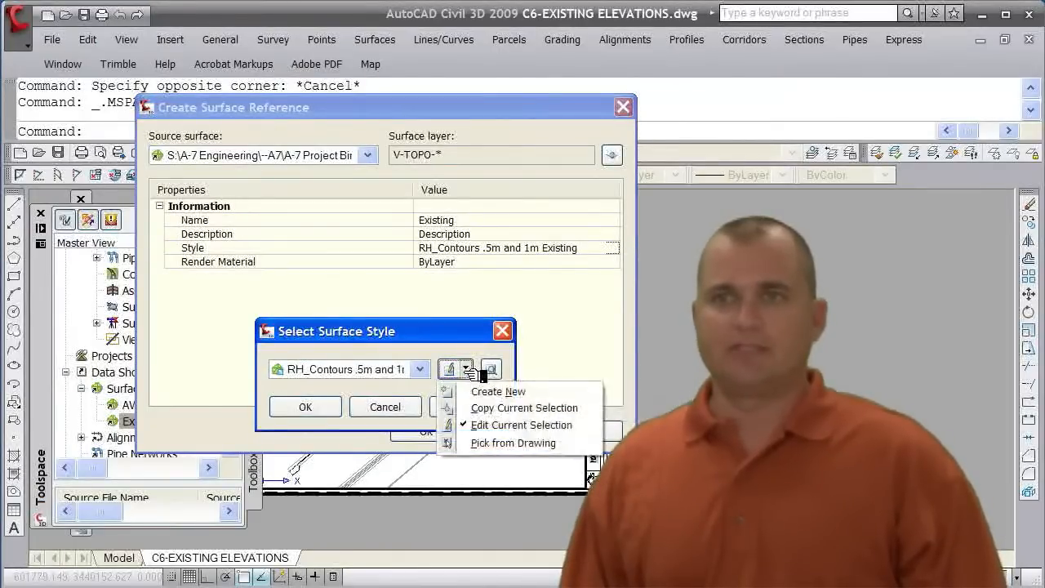
{"action": "left_click", "coordinate": [493, 425]}
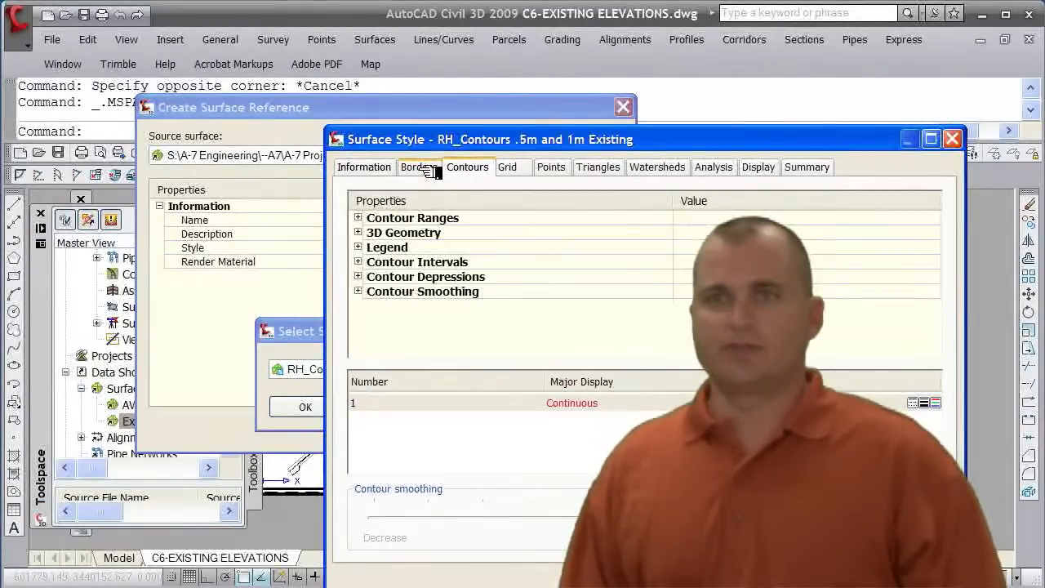
{"action": "left_click", "coordinate": [358, 262]}
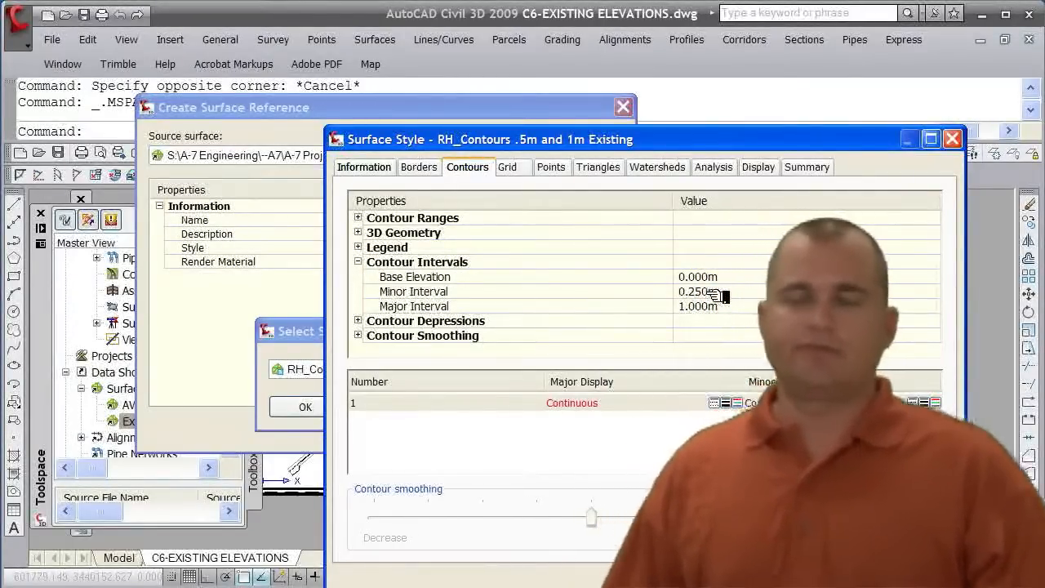
{"action": "left_click", "coordinate": [698, 292]}
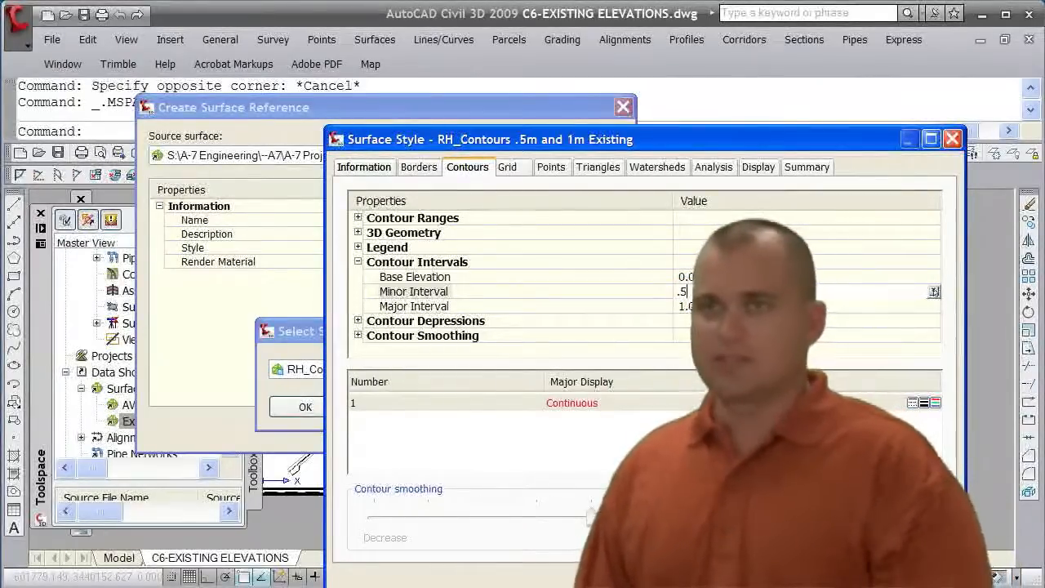
{"action": "left_click", "coordinate": [679, 581]}
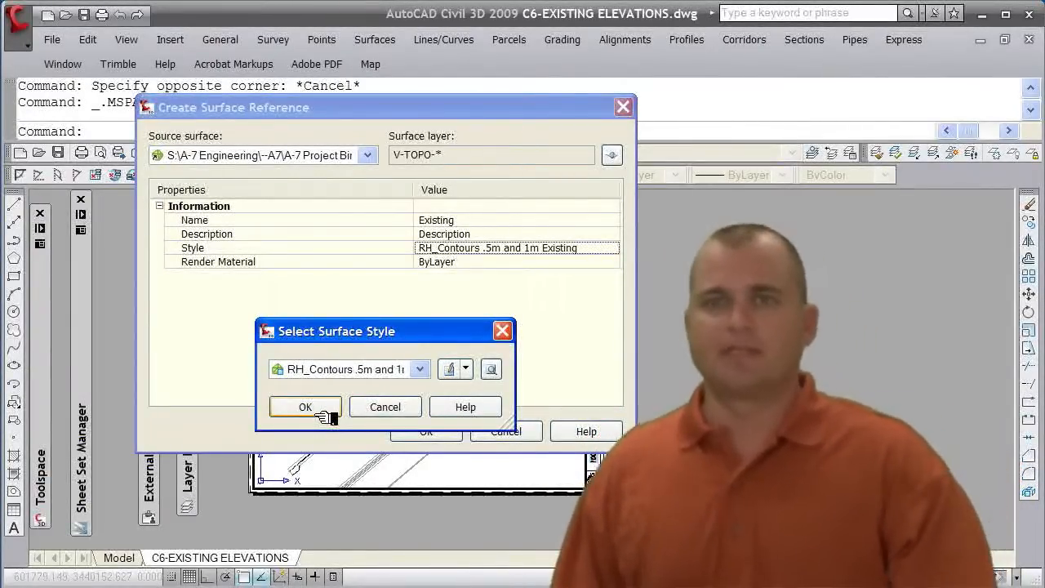
{"action": "left_click", "coordinate": [321, 412]}
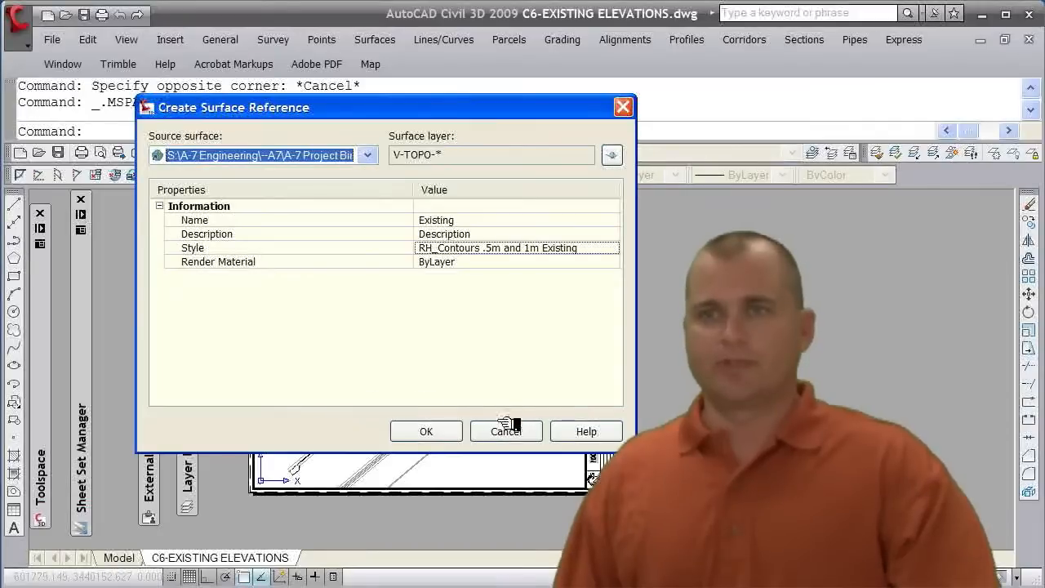
{"action": "left_click", "coordinate": [434, 433]}
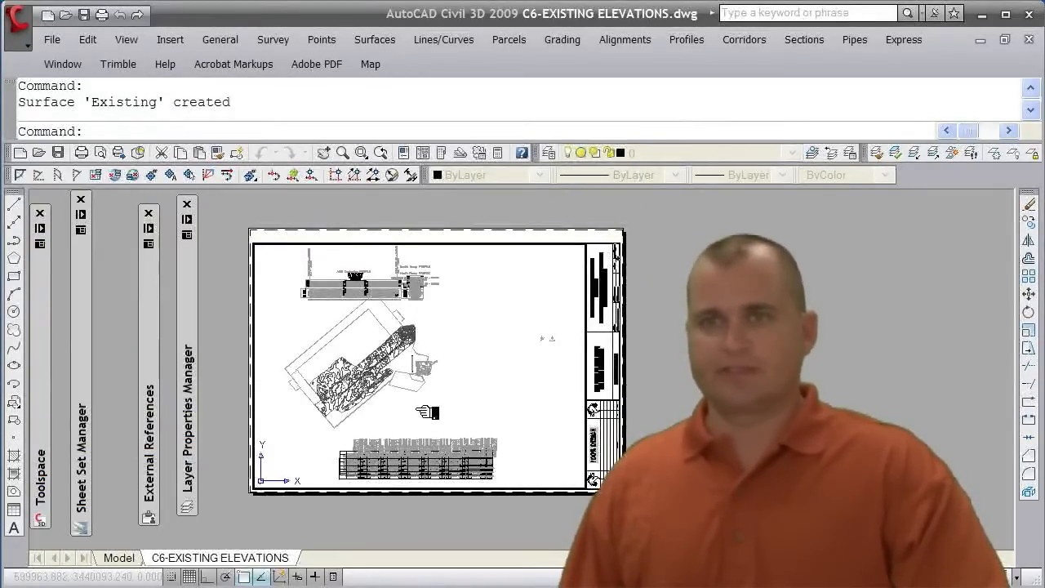
- Set the viewport's annotation scale to 1:5000 and reposition the surface and site plan within the sheet's viewport
{"action": "scroll", "coordinate": [353, 384], "scroll_direction": "up", "scroll_amount": 6}
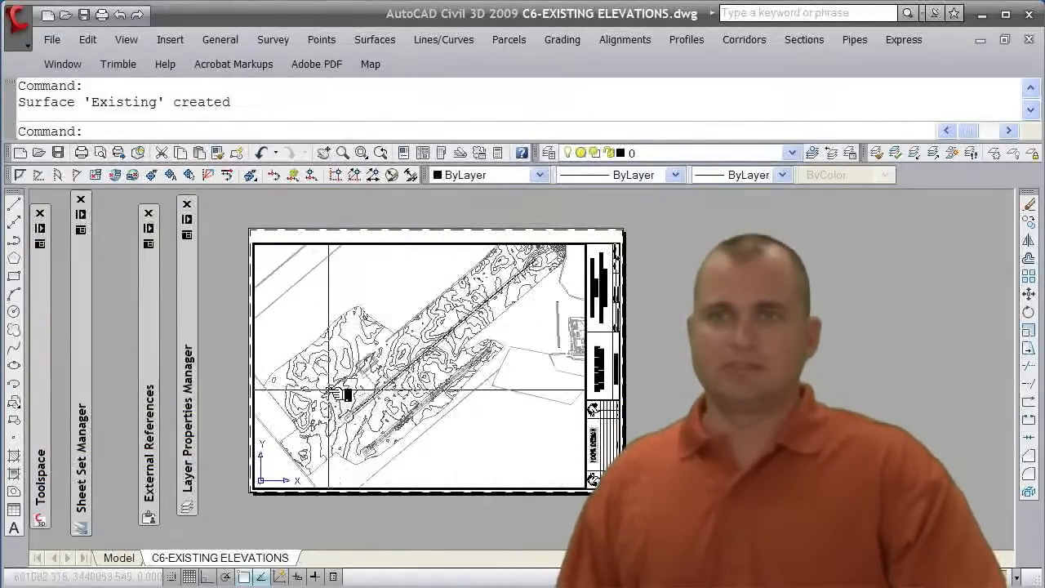
{"action": "scroll", "coordinate": [333, 409], "scroll_direction": "down", "scroll_amount": 5}
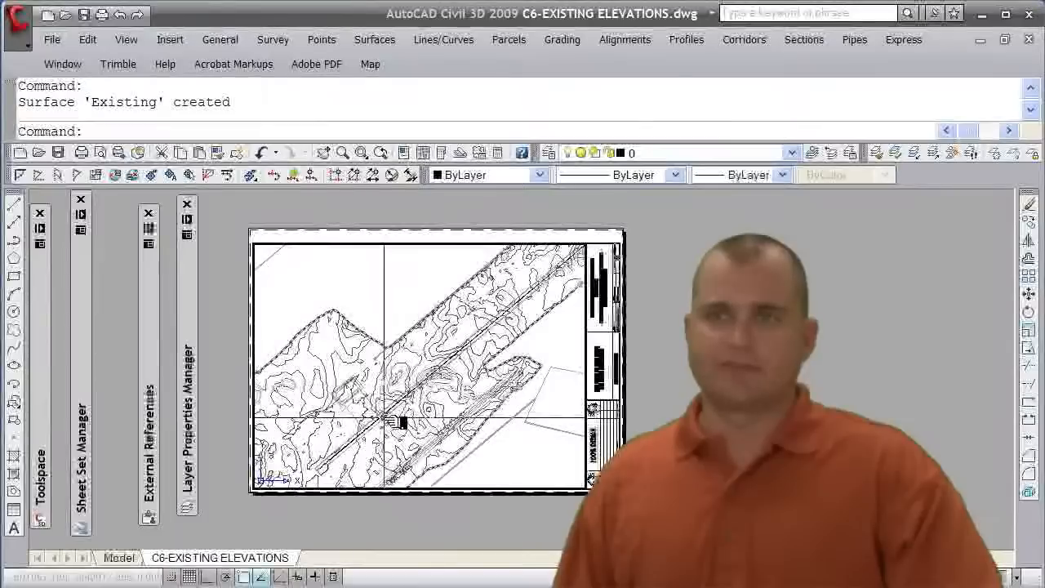
{"action": "middle_click_drag", "start_coordinate": [389, 403], "coordinate": [391, 390]}
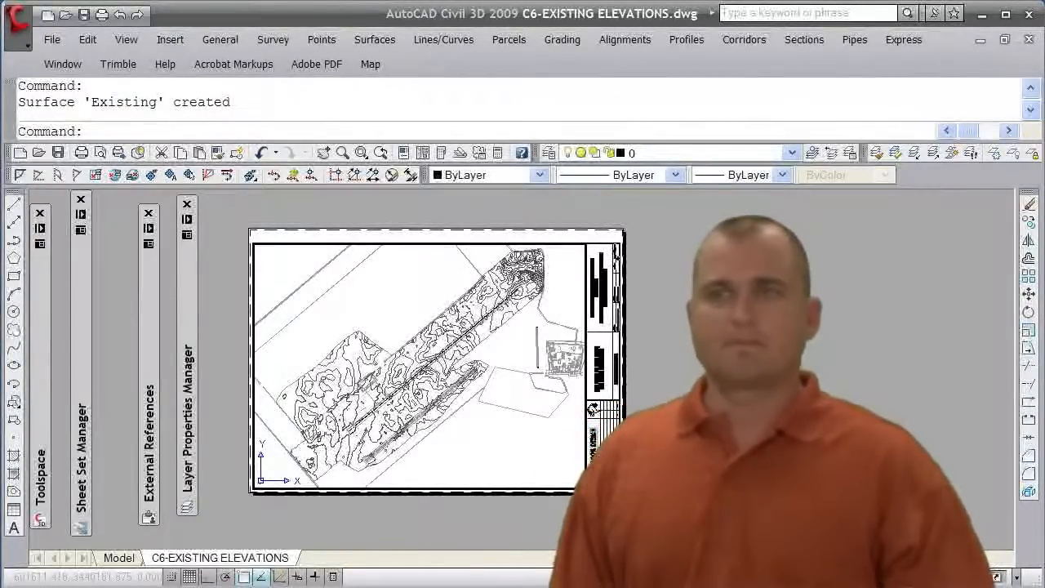
{"action": "double_click", "coordinate": [763, 493]}
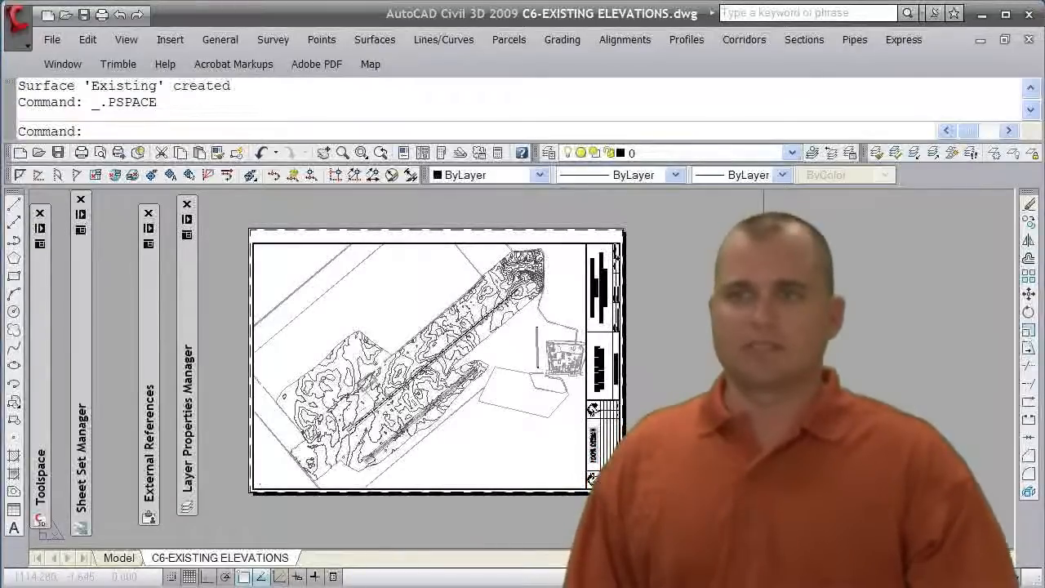
{"action": "double_click", "coordinate": [554, 430]}
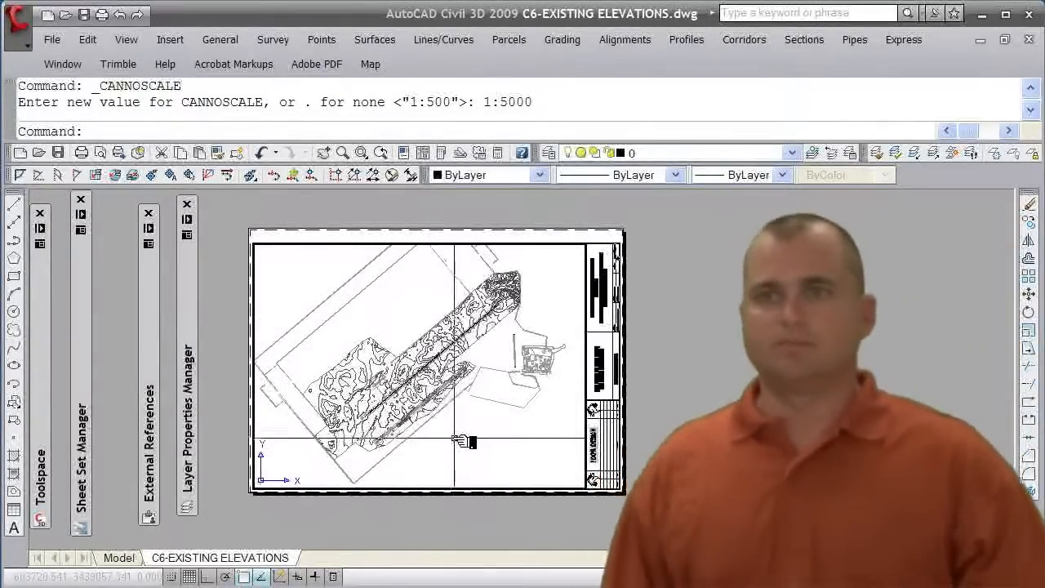
{"action": "middle_click_drag", "start_coordinate": [443, 424], "coordinate": [419, 425]}
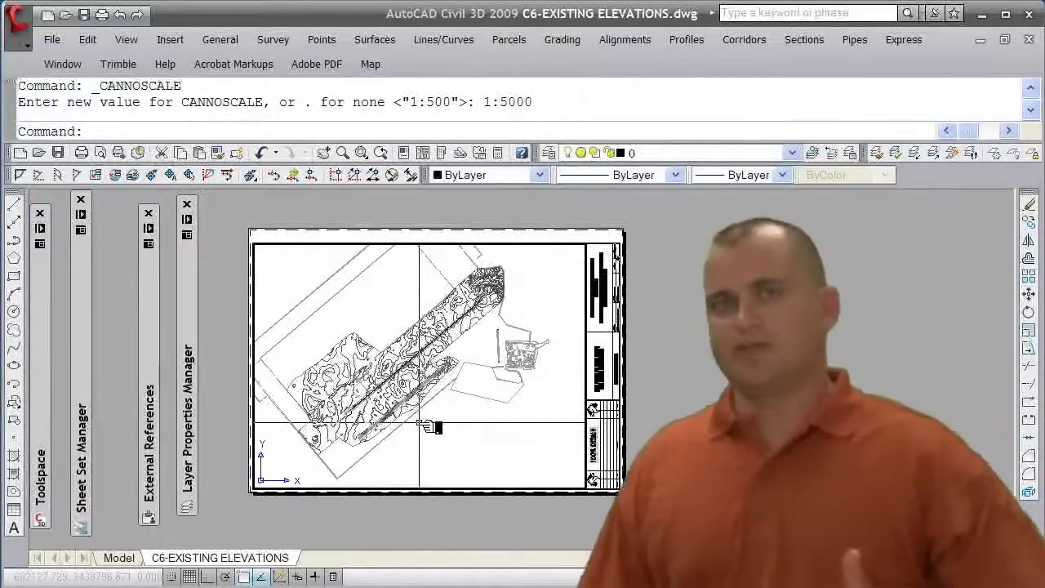
- Create a reference to the AWS Centerline alignment from the data shortcuts, using the Major and Minor only label set
{"action": "mouse_move", "coordinate": [397, 410]}
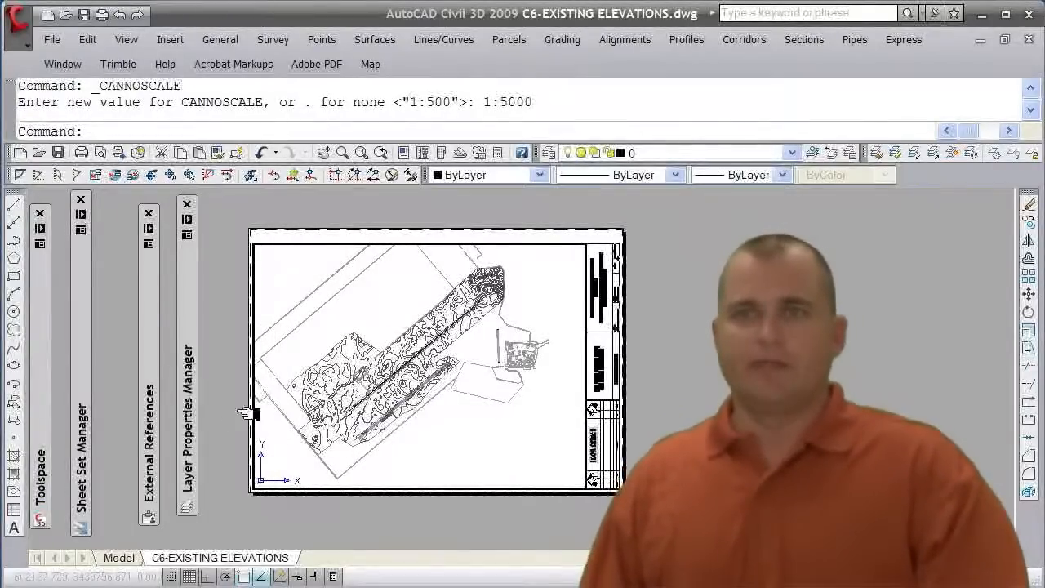
{"action": "mouse_move", "coordinate": [44, 400]}
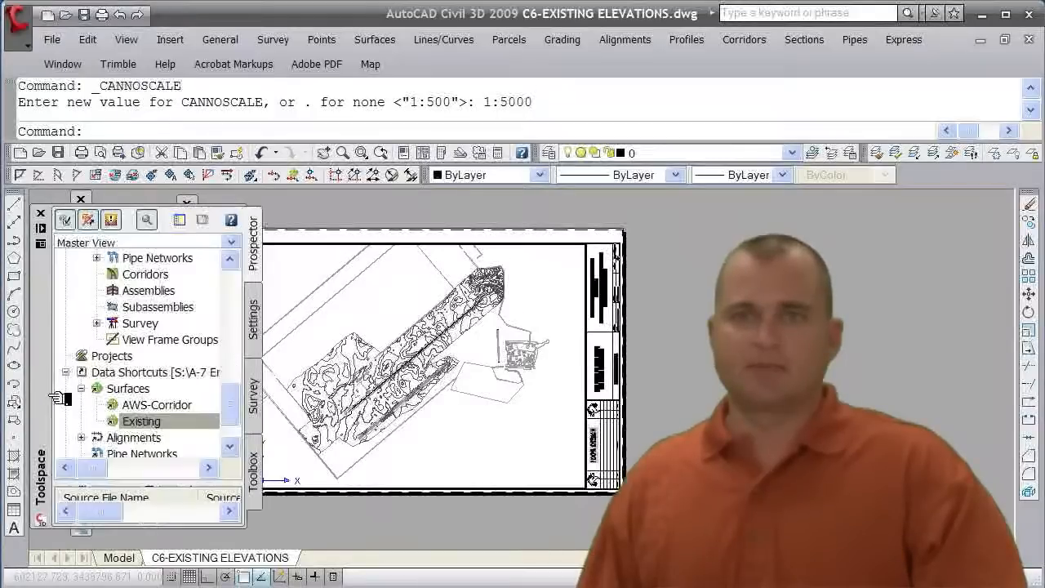
{"action": "left_click", "coordinate": [122, 420]}
{"action": "left_click", "coordinate": [82, 437]}
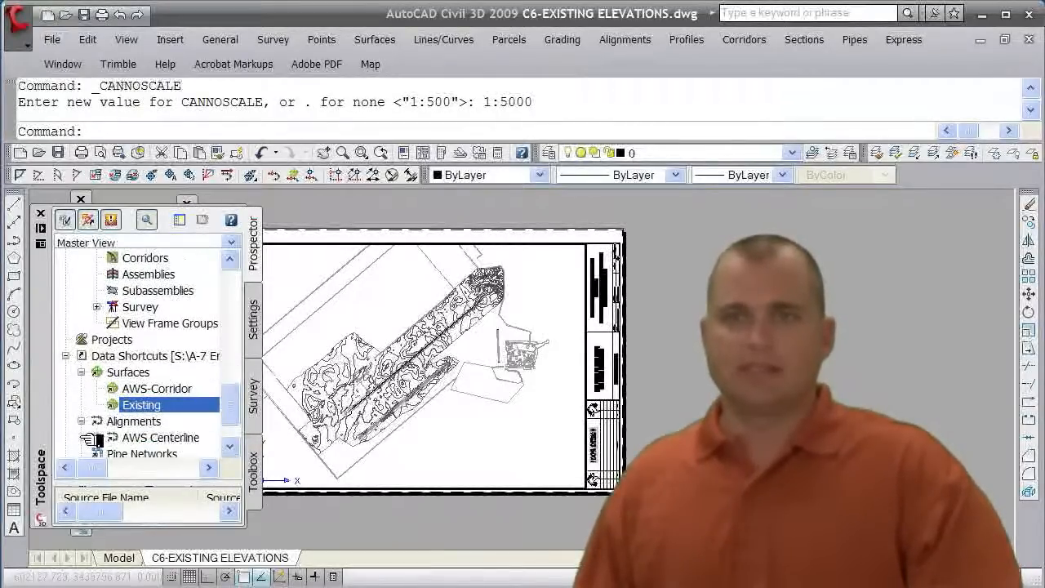
{"action": "right_click", "coordinate": [138, 439]}
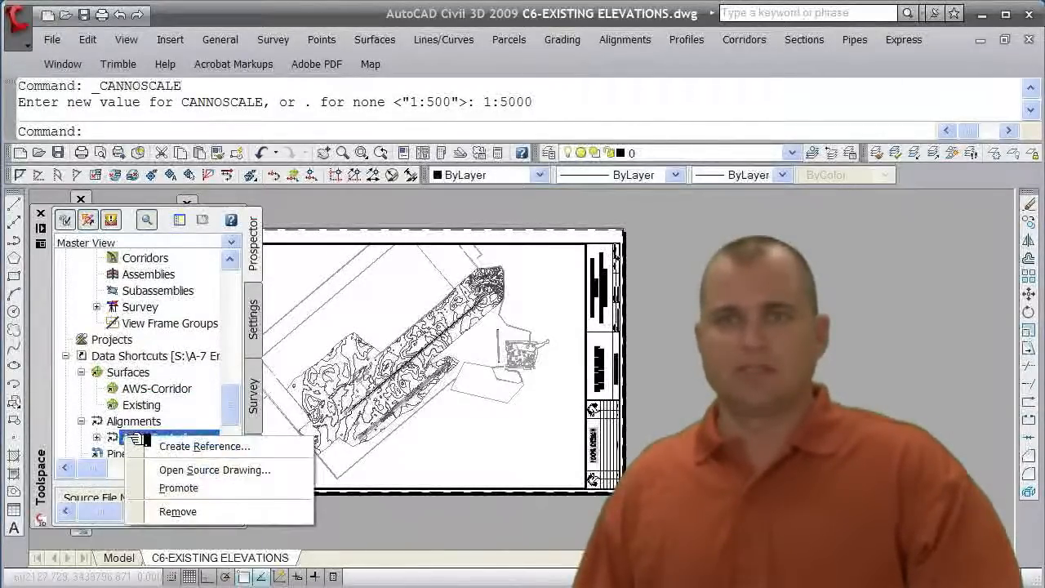
{"action": "left_click", "coordinate": [188, 448]}
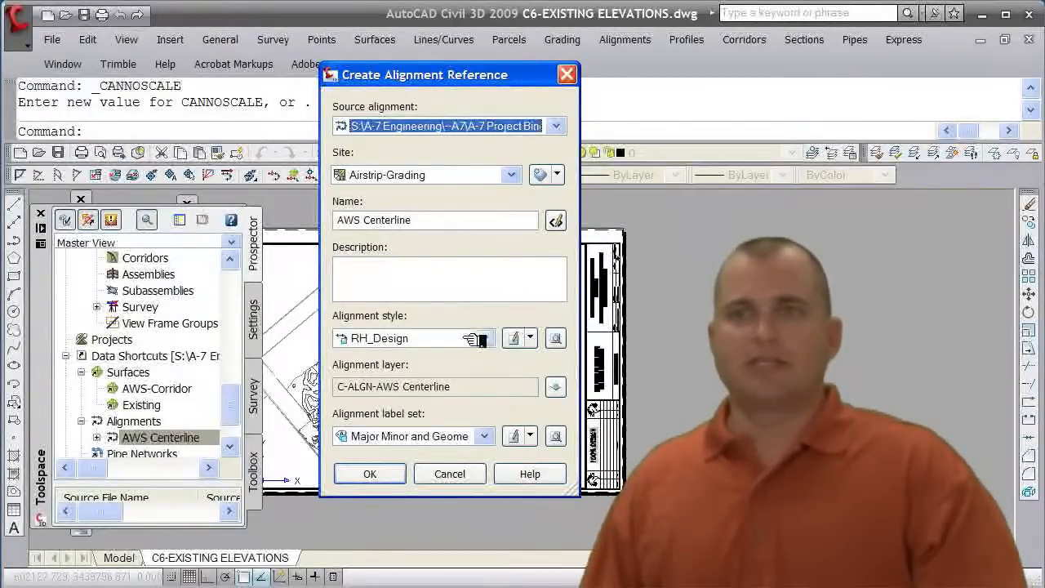
{"action": "left_click", "coordinate": [484, 436]}
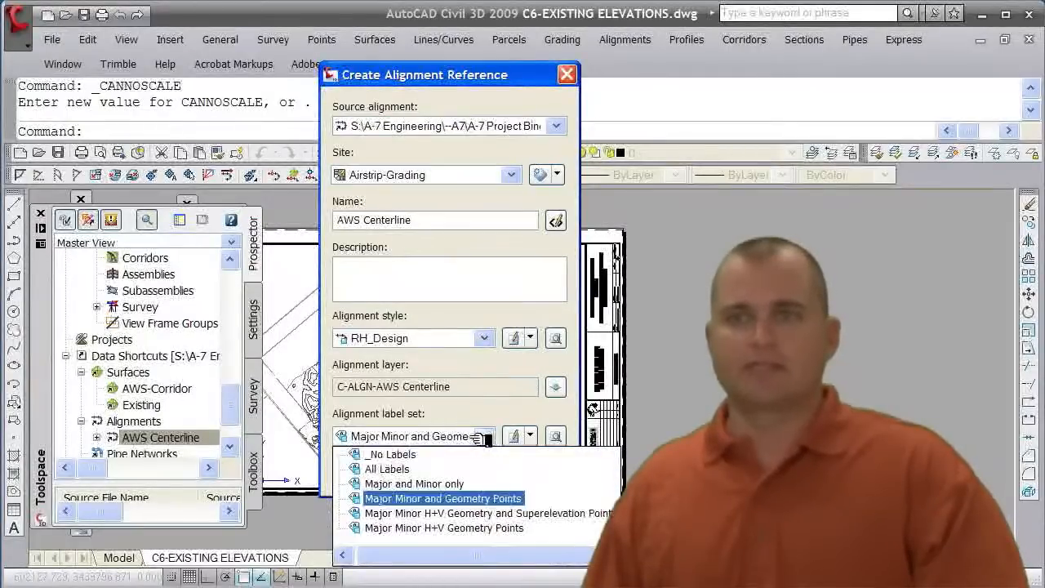
{"action": "left_click", "coordinate": [413, 485]}
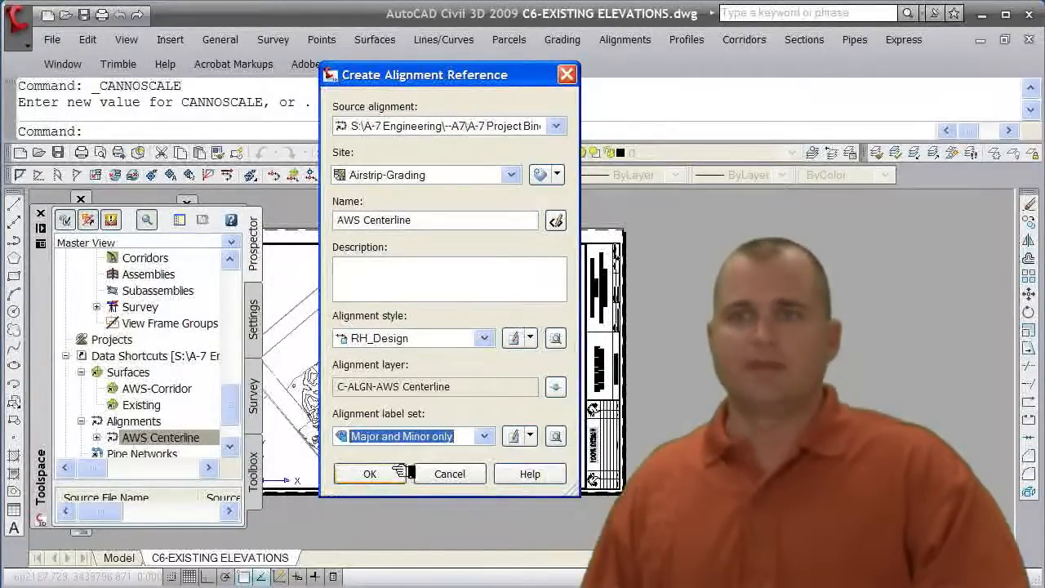
{"action": "left_click", "coordinate": [371, 474]}
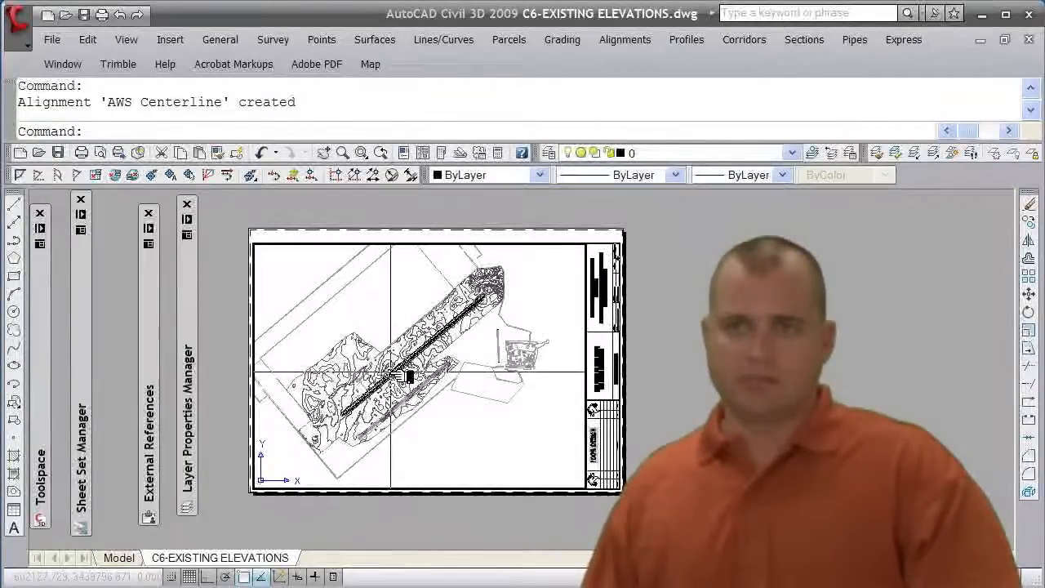
- Activate model space through the sheet's viewport and open the AWS Centerline alignment's station labels for editing
{"action": "double_click", "coordinate": [716, 404]}
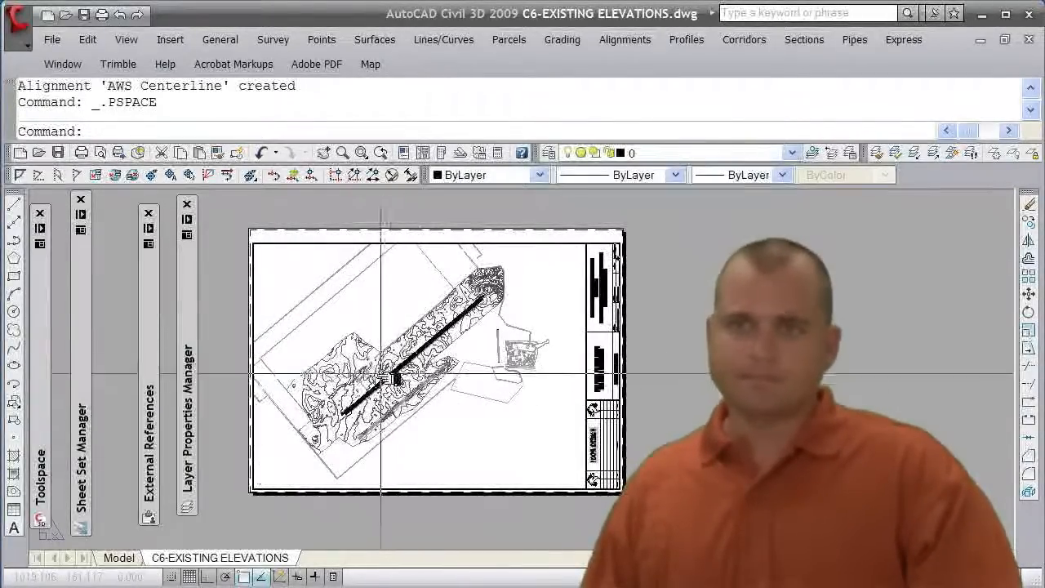
{"action": "scroll", "coordinate": [359, 384], "scroll_direction": "up", "scroll_amount": 5}
{"action": "scroll", "coordinate": [367, 393], "scroll_direction": "up", "scroll_amount": 2}
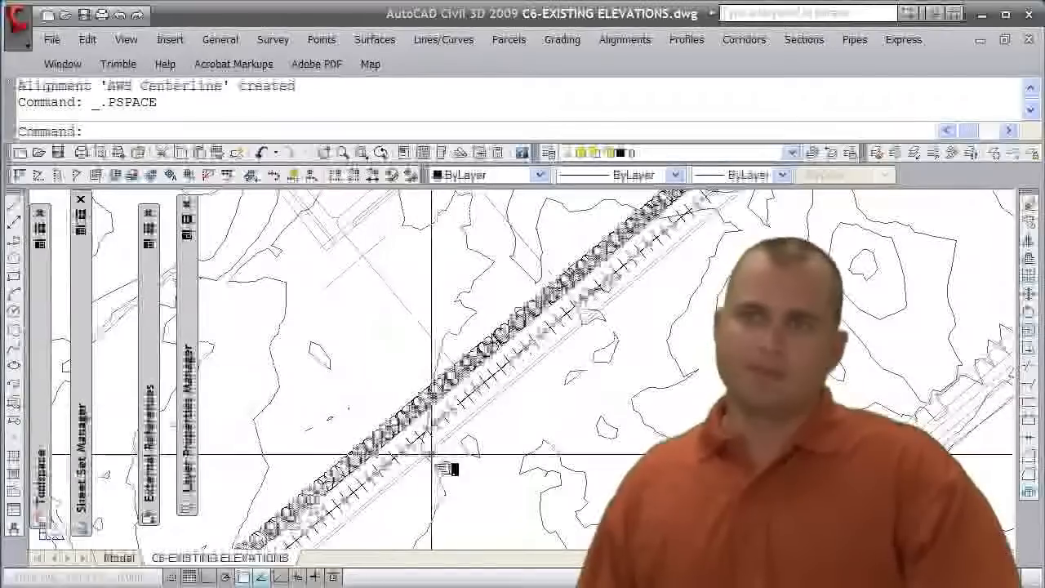
{"action": "double_click", "coordinate": [472, 449]}
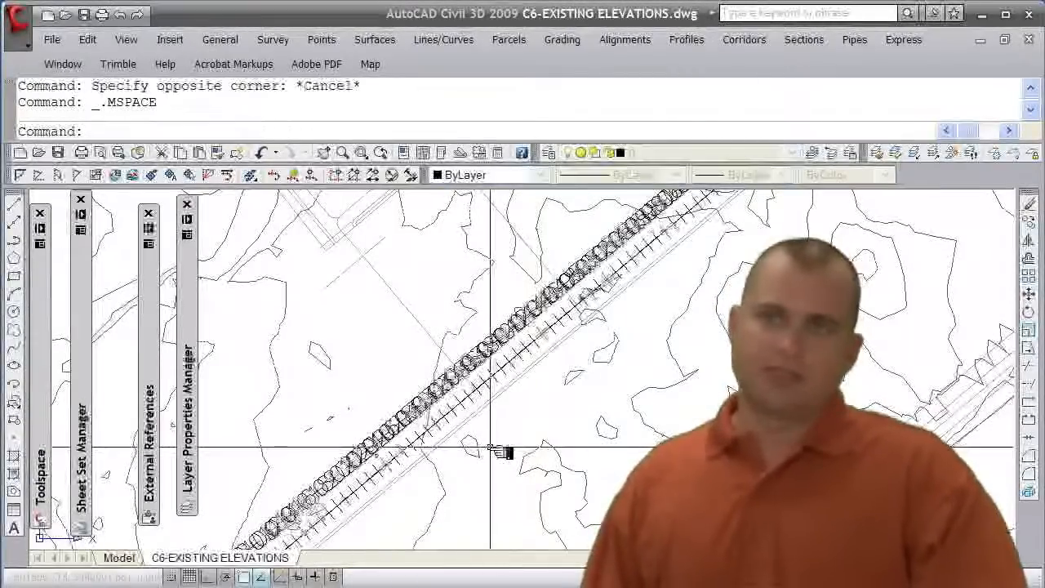
{"action": "left_click", "coordinate": [464, 412]}
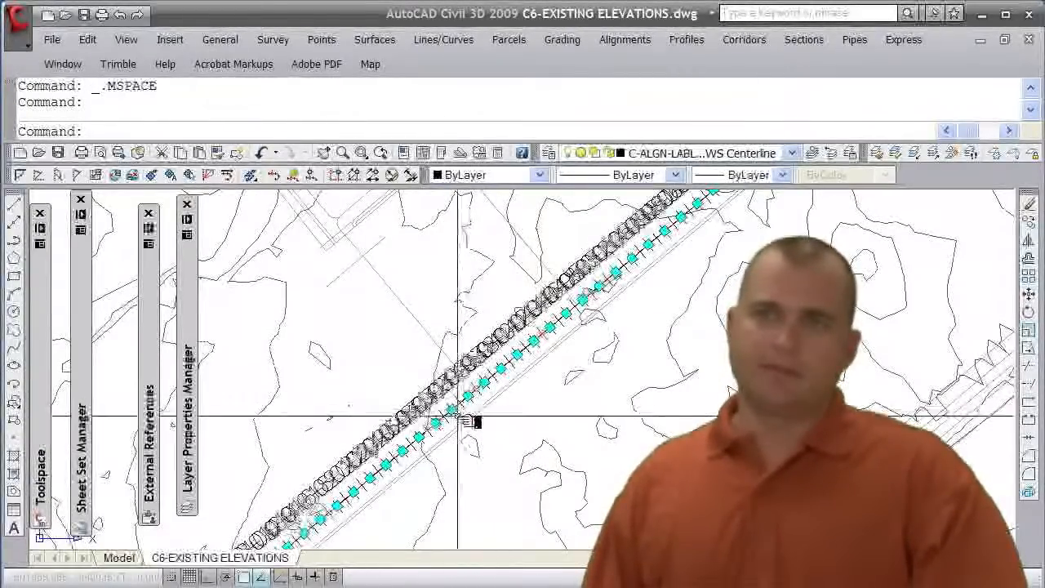
{"action": "right_click", "coordinate": [563, 426]}
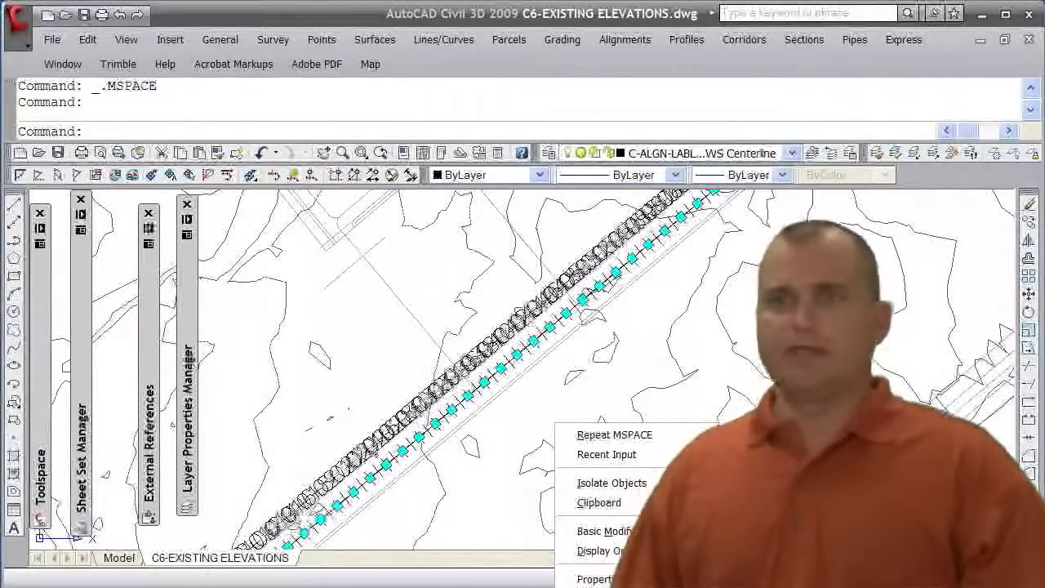
{"action": "right_click", "coordinate": [534, 207]}
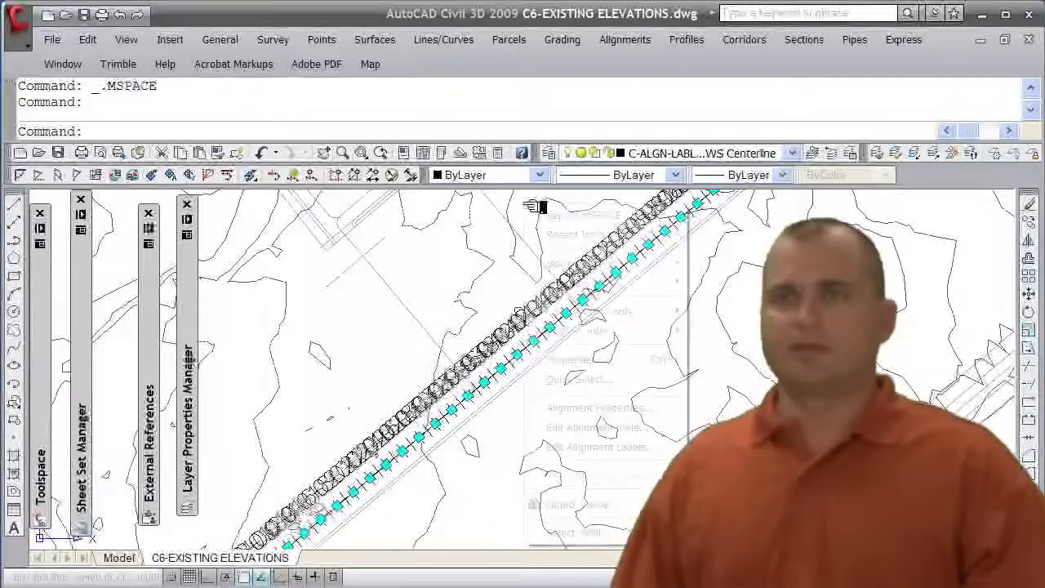
{"action": "left_click", "coordinate": [596, 447]}
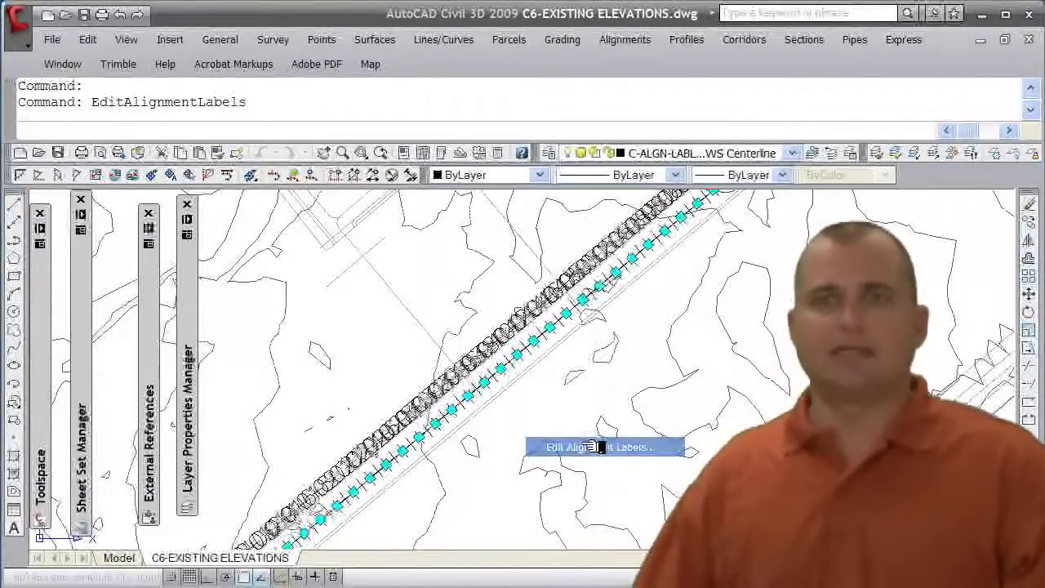
- Set the AWS Centerline label increments to 100 m for major stations and 50 m for minor stations, and apply them
{"action": "left_click", "coordinate": [609, 190]}
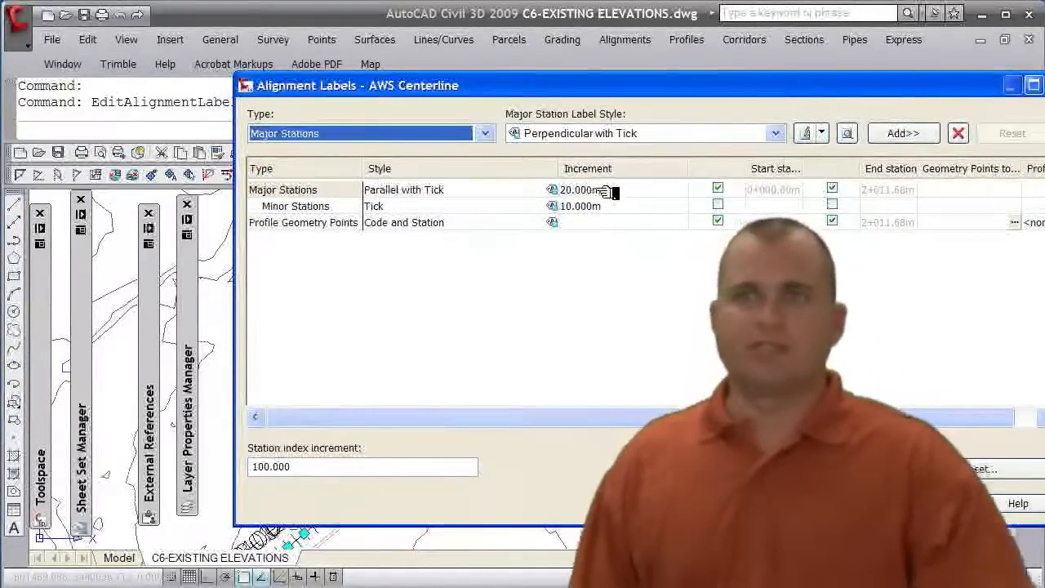
{"action": "type", "text": "100"}
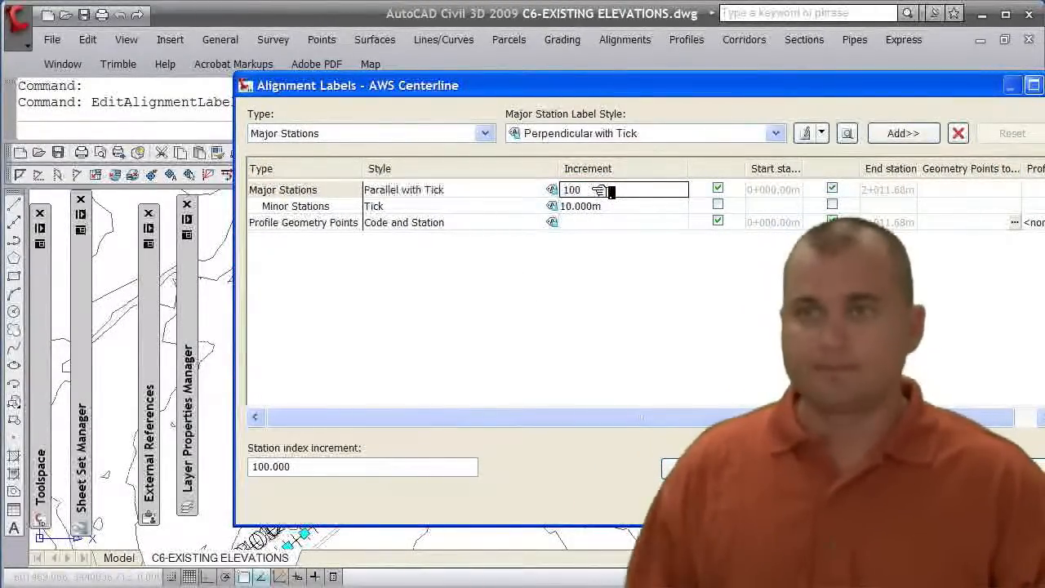
{"action": "left_click", "coordinate": [600, 208]}
{"action": "type", "text": "50"}
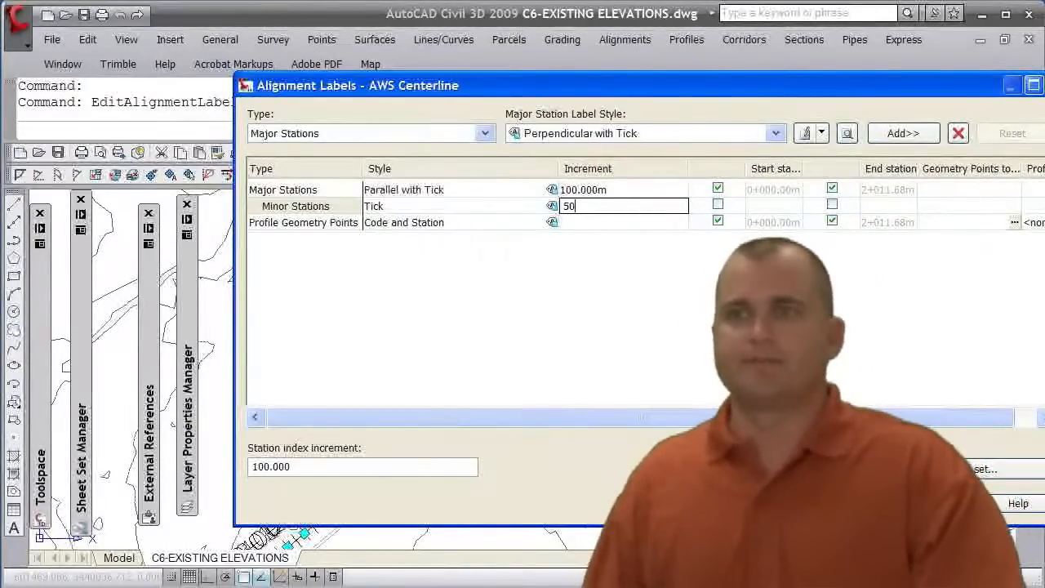
{"action": "key", "text": "Return"}
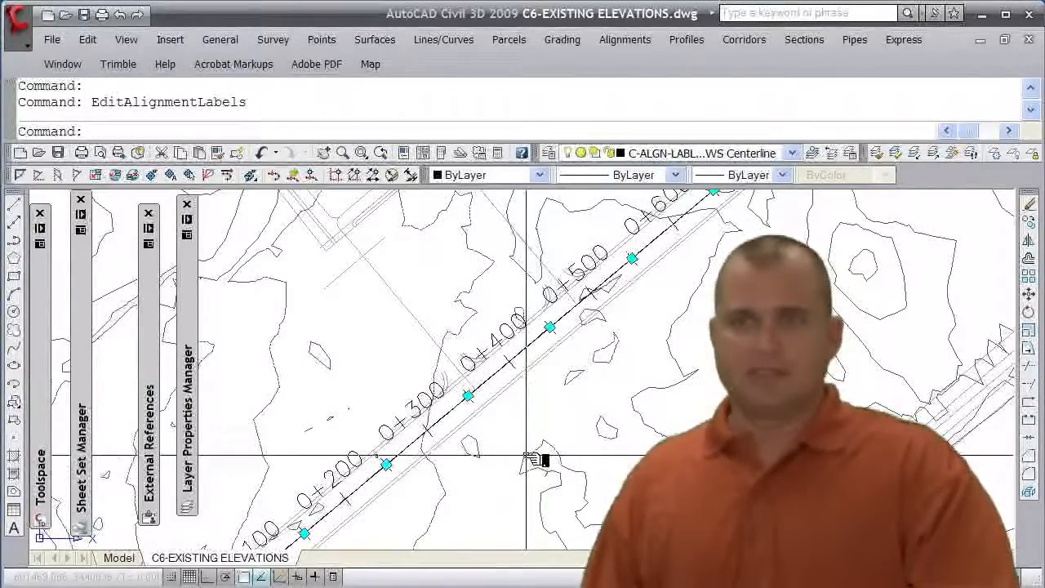
- Undo the accidental zoom inside the viewport, then return to paper space and bring the sheet back into view
{"action": "scroll", "coordinate": [535, 461], "scroll_direction": "down", "scroll_amount": 1}
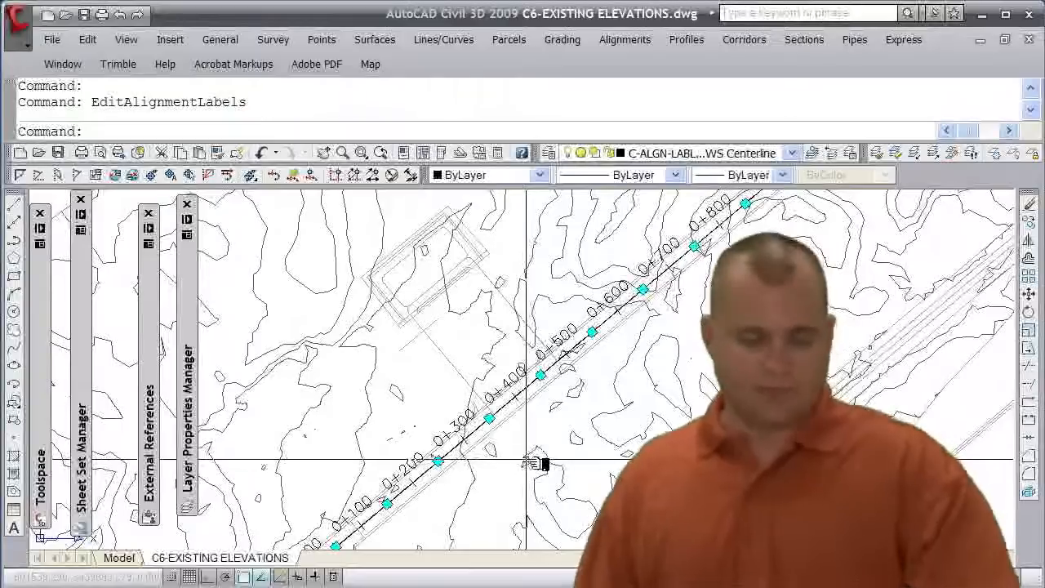
{"action": "key", "text": "ctrl+z"}
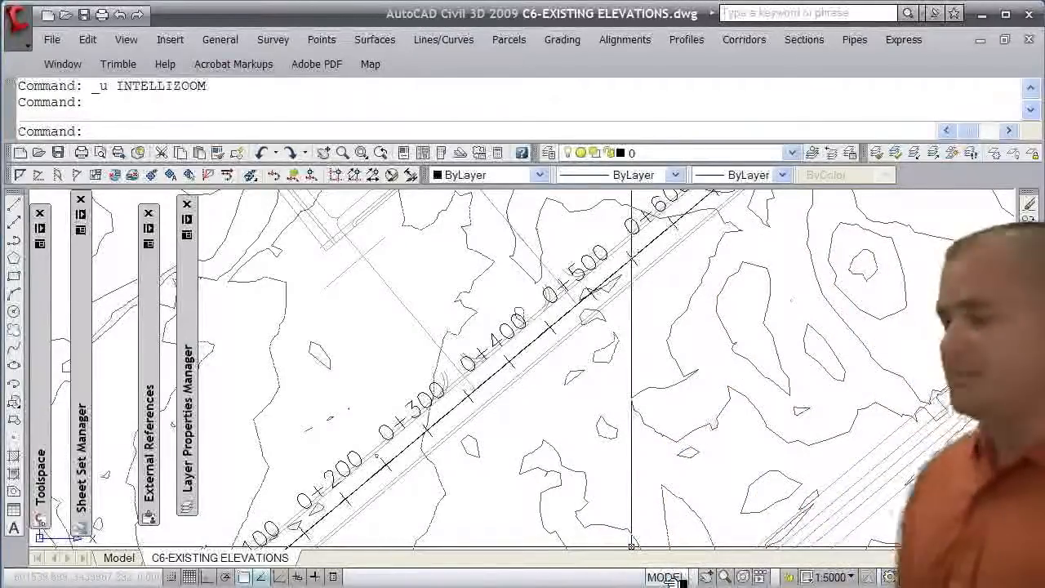
{"action": "double_click", "coordinate": [631, 544]}
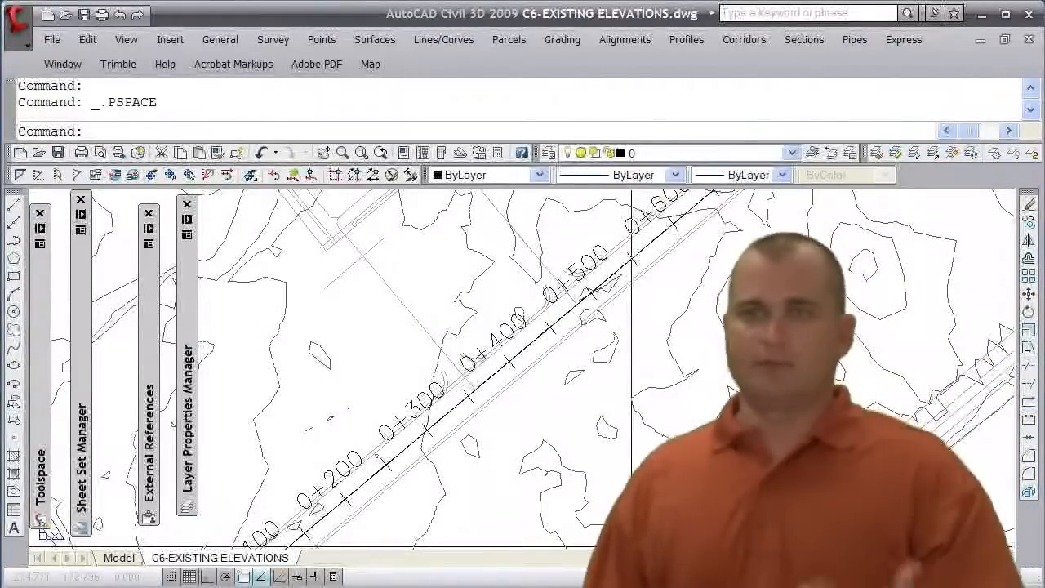
{"action": "scroll", "coordinate": [600, 453], "scroll_direction": "down", "scroll_amount": 3}
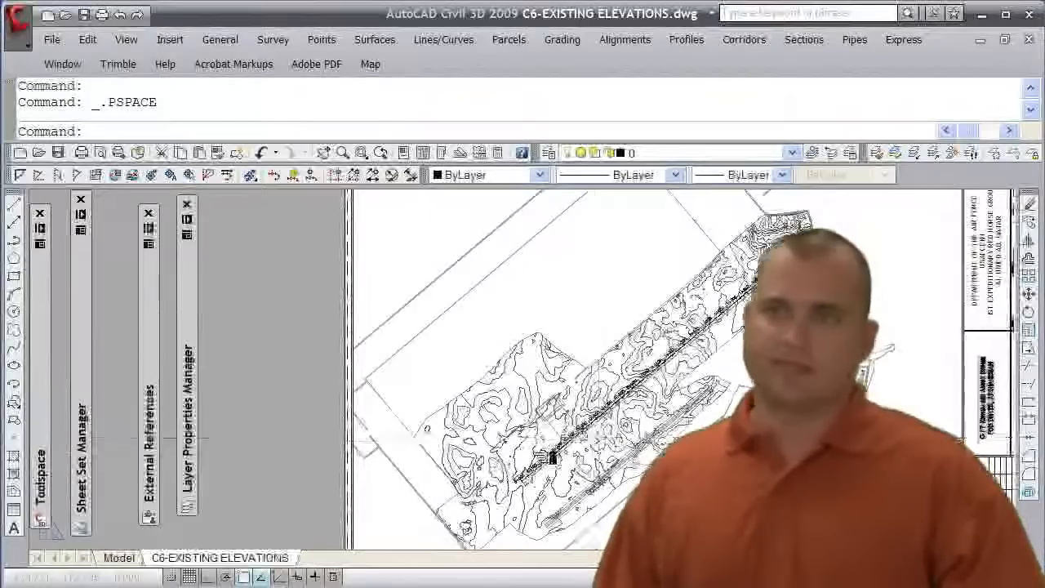
{"action": "middle_click_drag", "start_coordinate": [420, 488], "coordinate": [423, 446]}
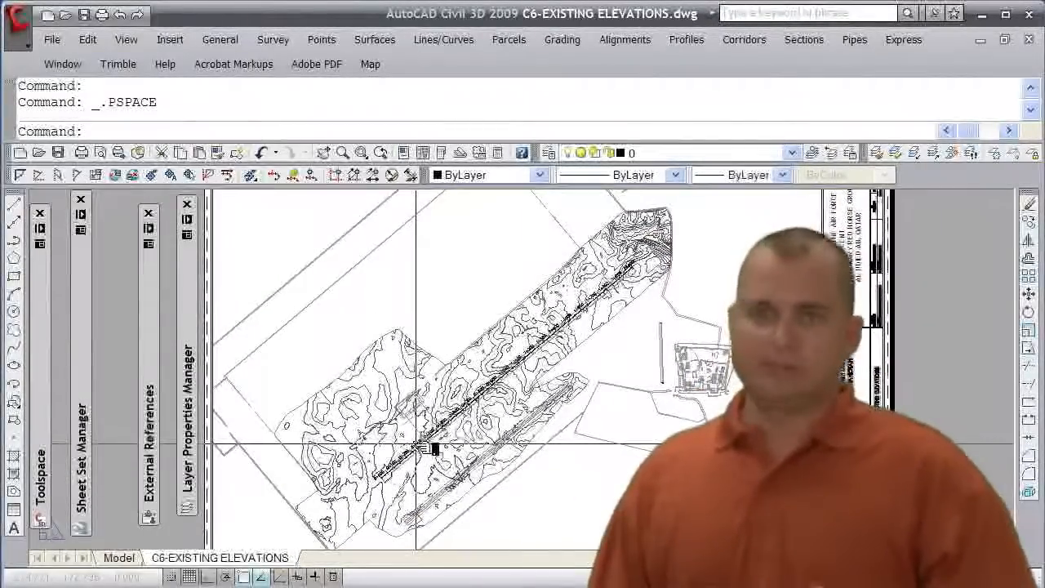